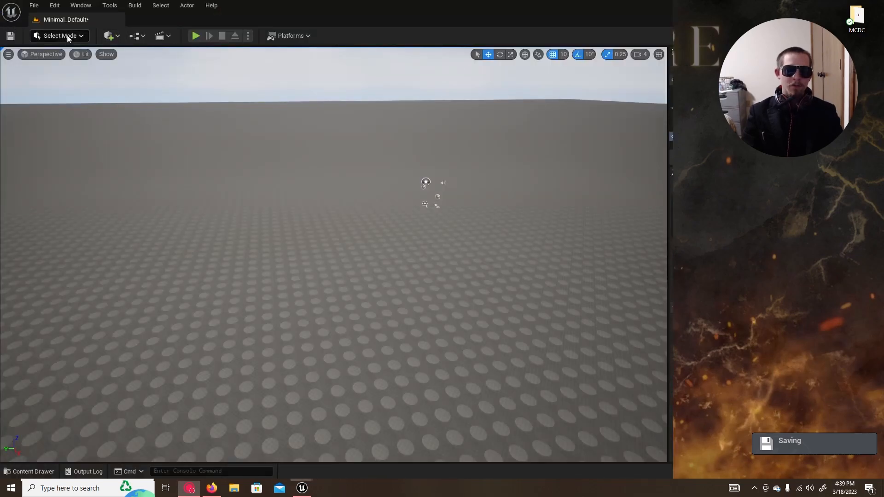
Step: Switch the editor to Landscape mode and bring up the landscape Paint tools after viewing the Sculpt and Manage tools
click(77, 37)
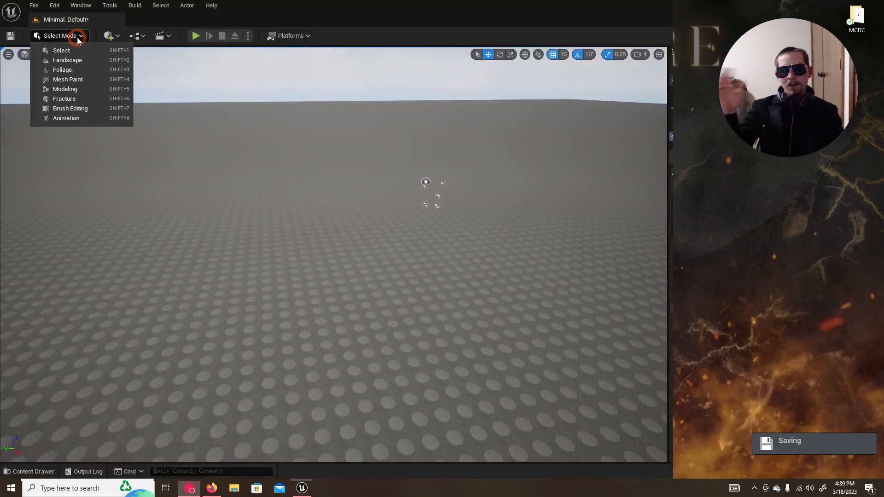
click(78, 62)
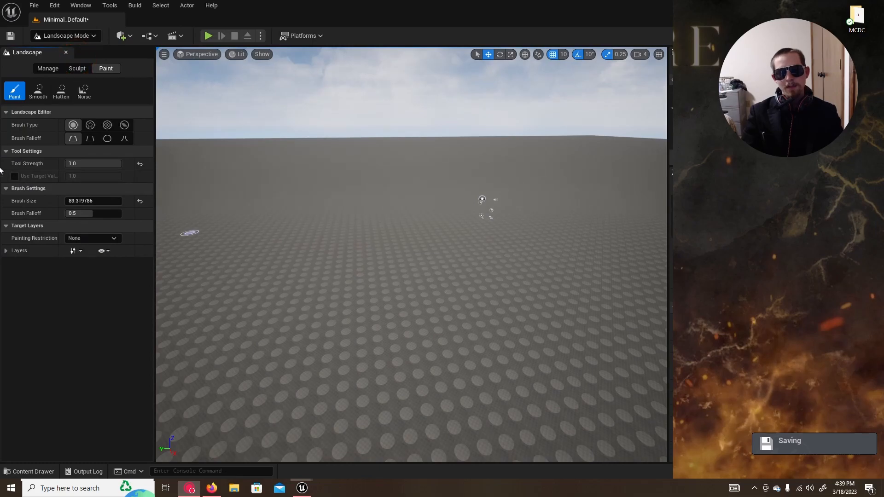
click(75, 68)
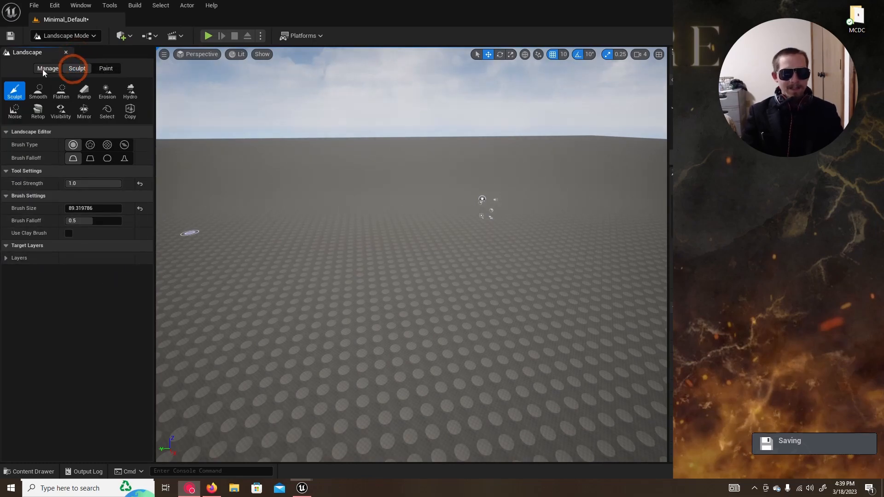
click(44, 69)
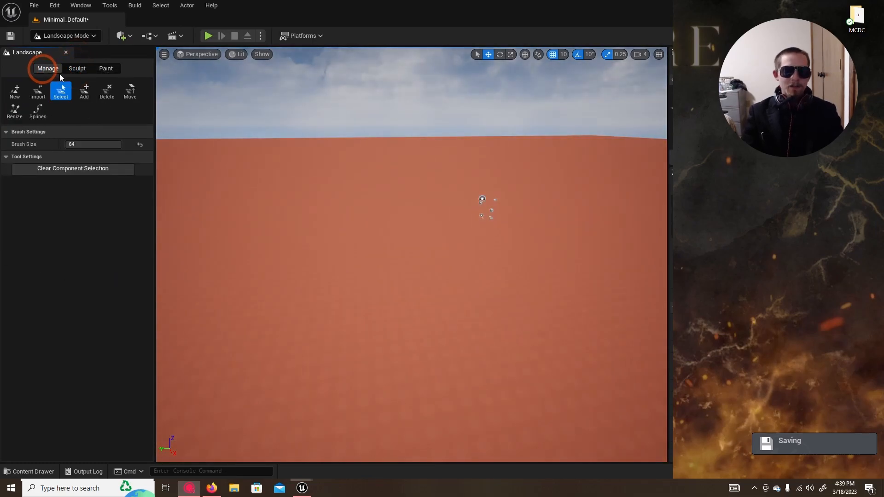
click(109, 70)
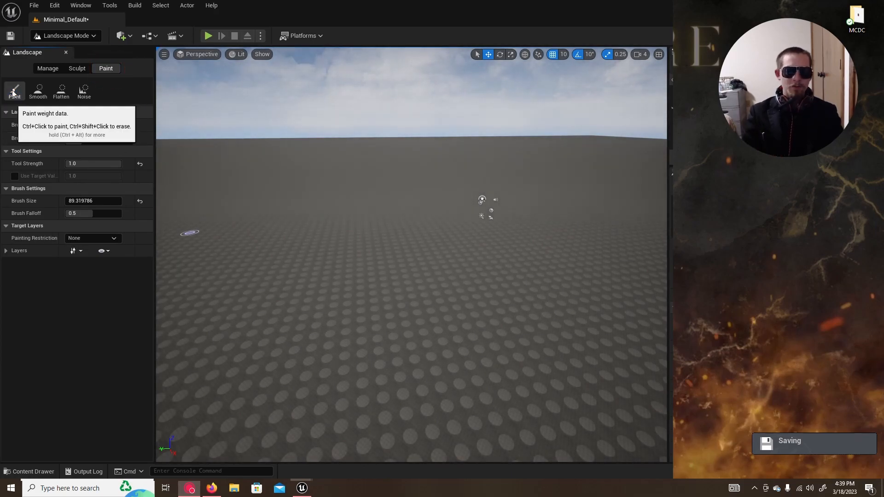
Step: Try the Paint, Flatten, Noise and Smooth brushes on the landscape surface, ending with the Paint brush selected
click(403, 389)
click(372, 372)
click(450, 363)
click(456, 304)
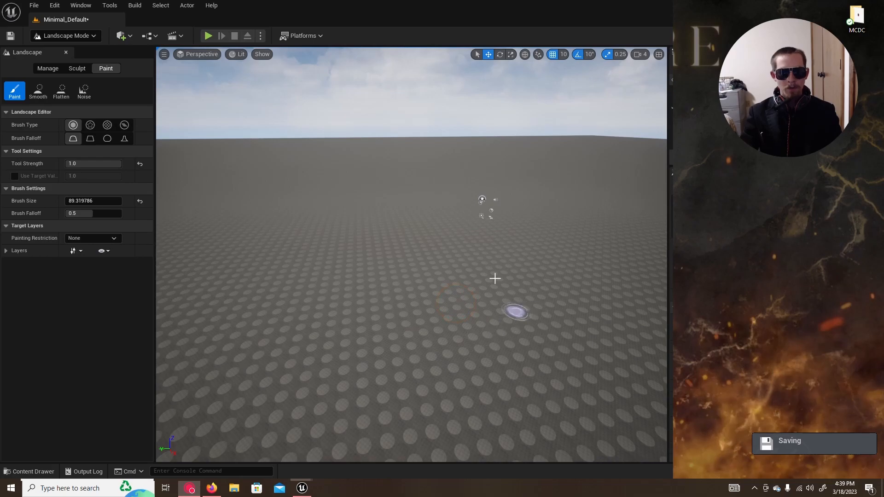
click(61, 91)
click(194, 258)
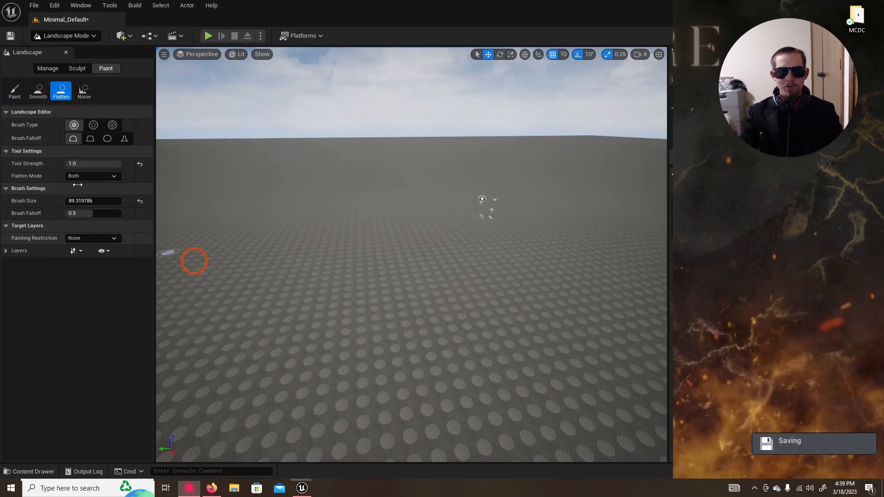
click(84, 91)
click(470, 413)
click(303, 322)
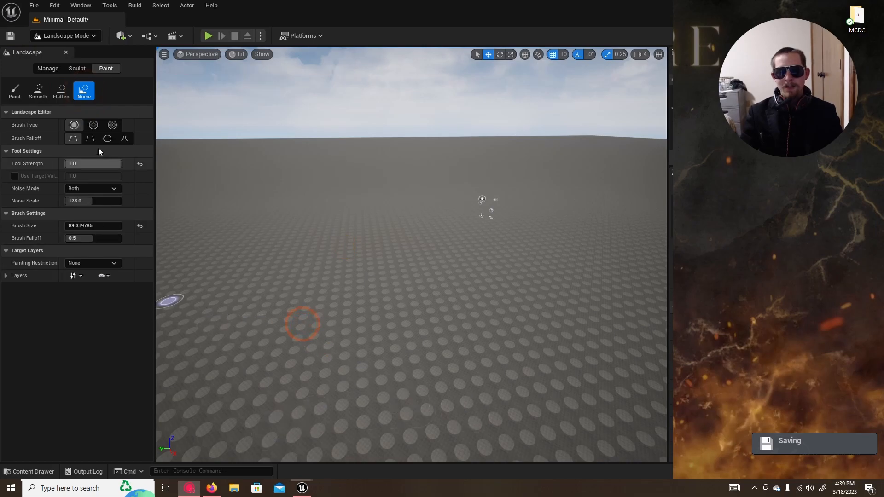
click(42, 92)
click(450, 305)
click(396, 436)
click(408, 267)
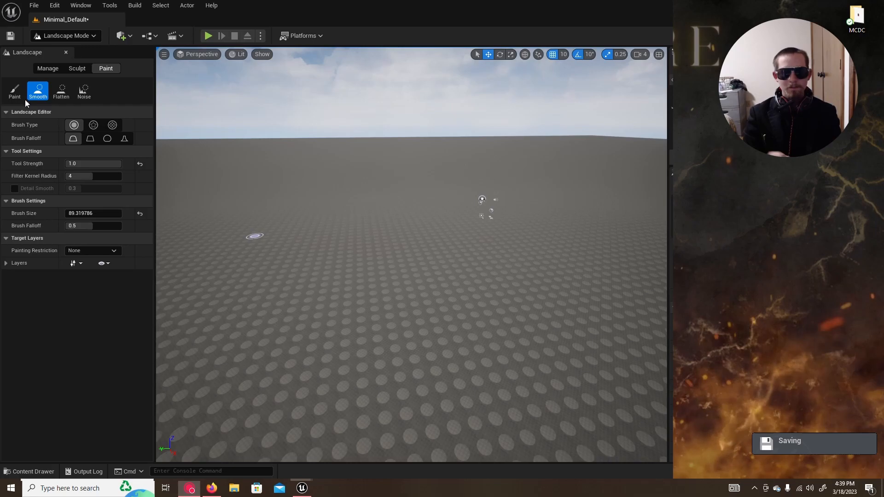
click(14, 91)
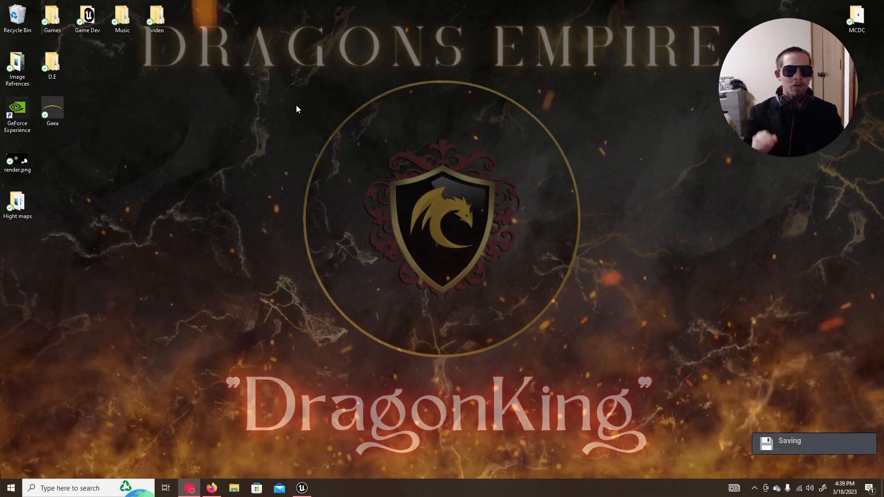
Step: Switch back to Unreal Editor and open the M_Master material from the project's M_Master folder in a maximized material editor
click(296, 108)
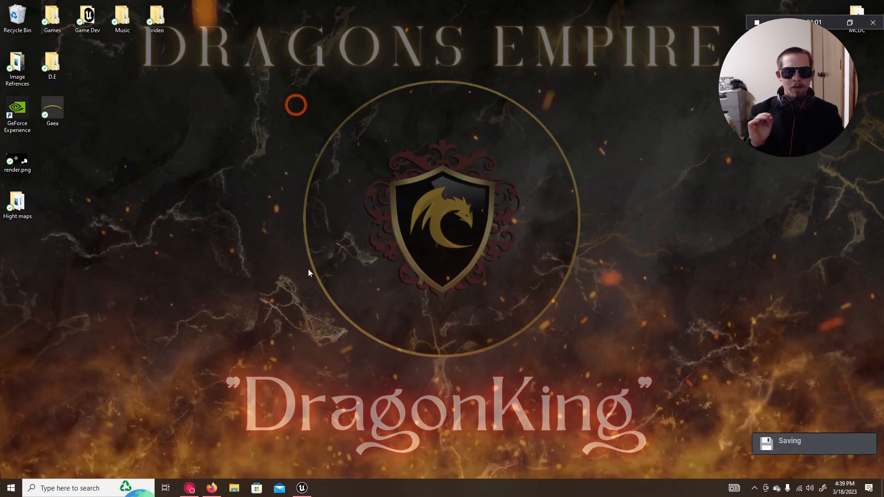
click(300, 489)
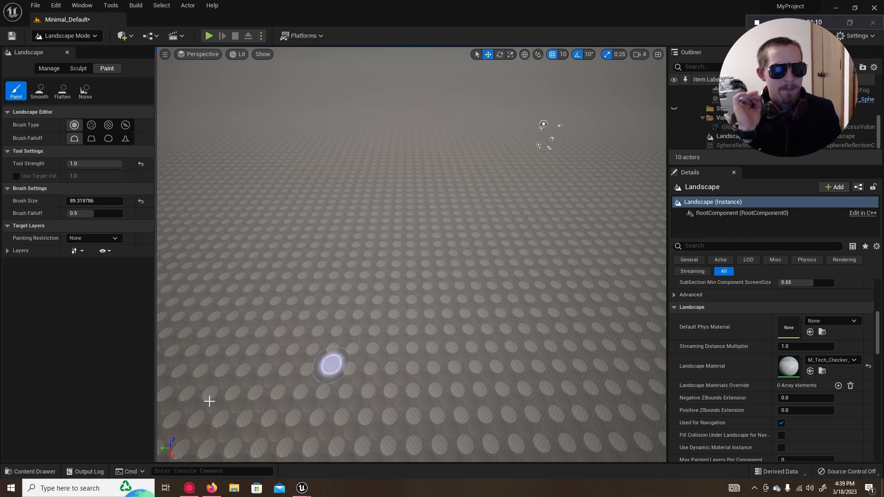
click(16, 472)
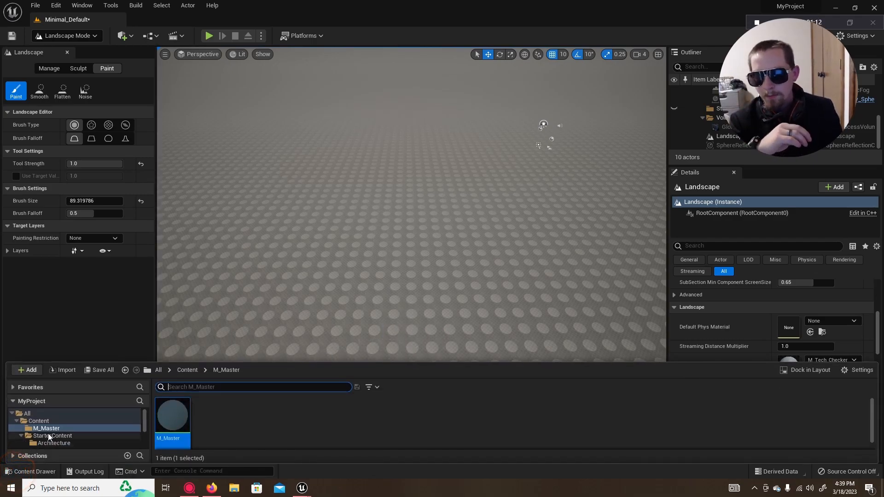
click(40, 422)
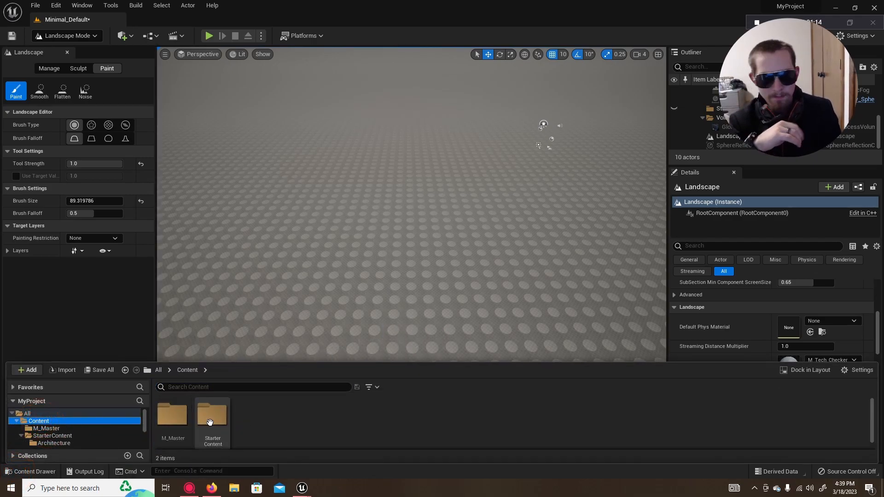
double_click(173, 429)
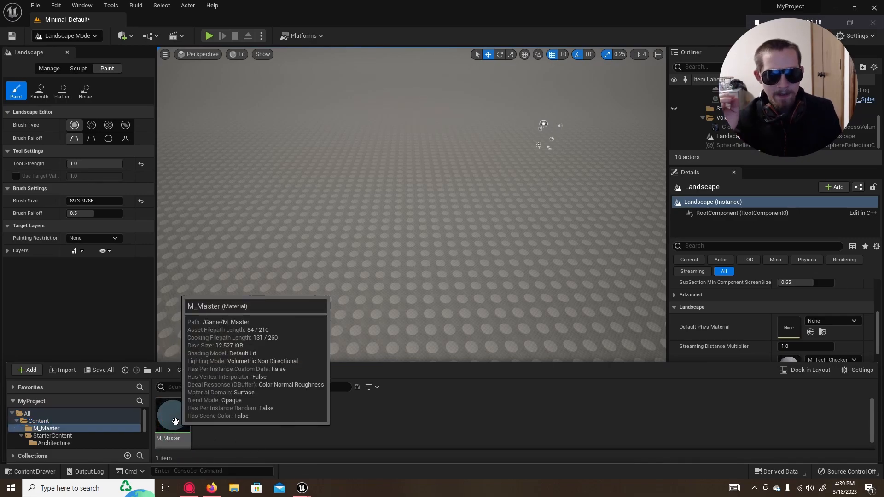
right_click(265, 414)
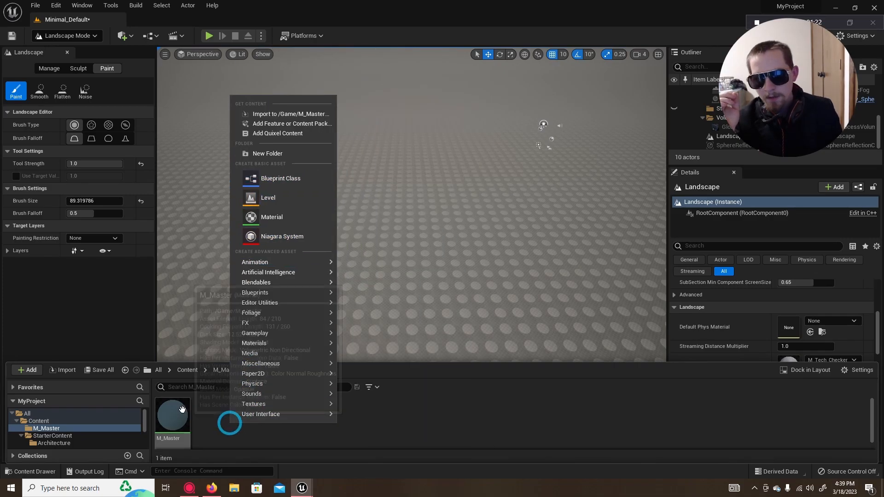
click(208, 418)
click(180, 420)
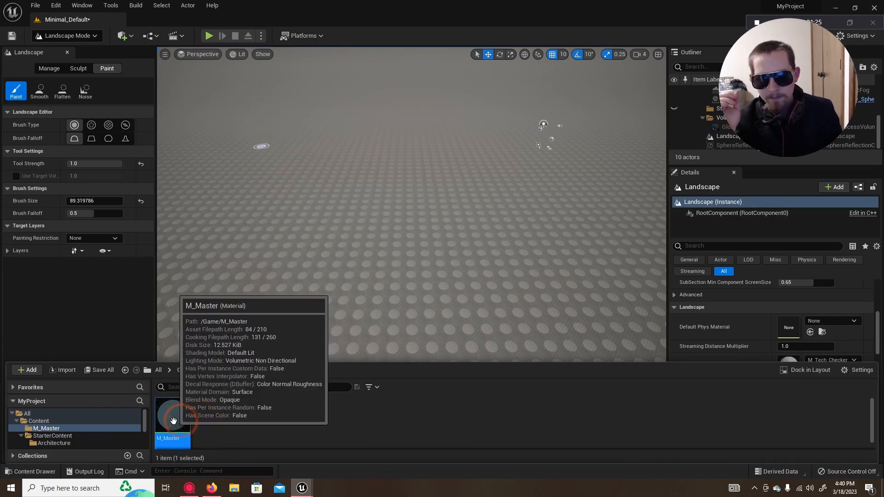
double_click(180, 421)
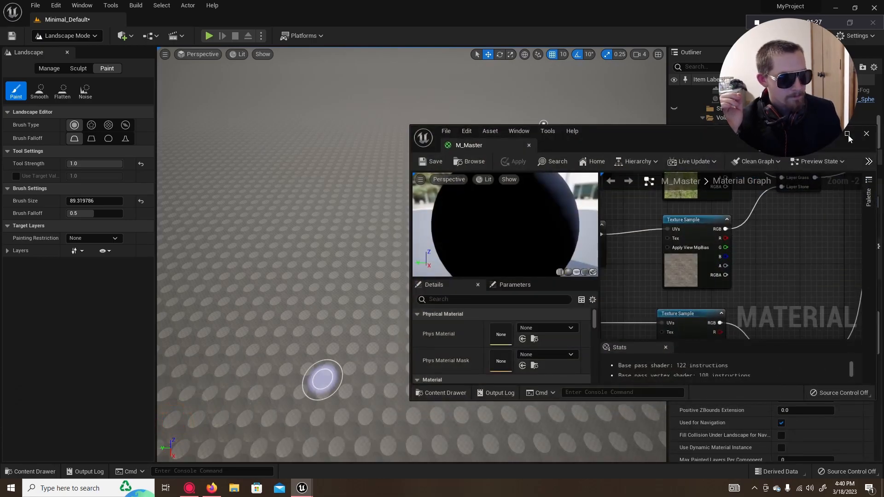
click(847, 134)
Step: Examine the M_Master material graph, from the texture samples and Layer Blend nodes to the output node
right_drag(556, 142, 597, 203)
scroll(631, 164, down, 3)
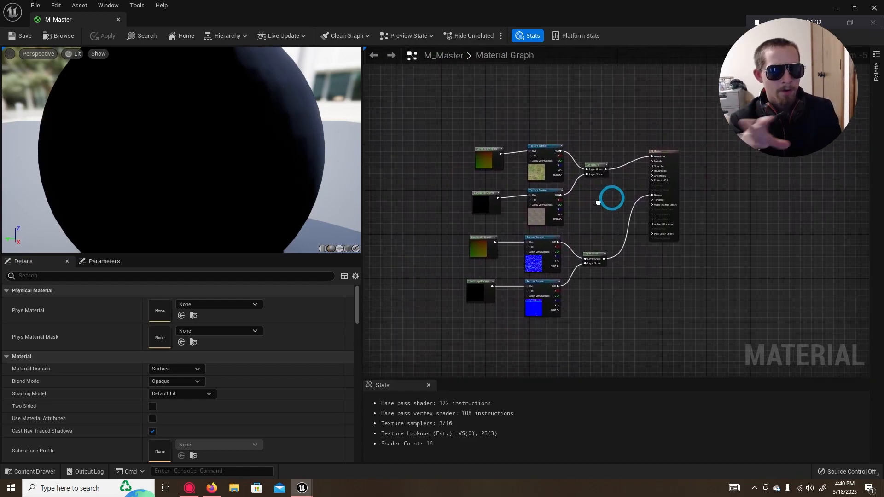
scroll(601, 206, up, 2)
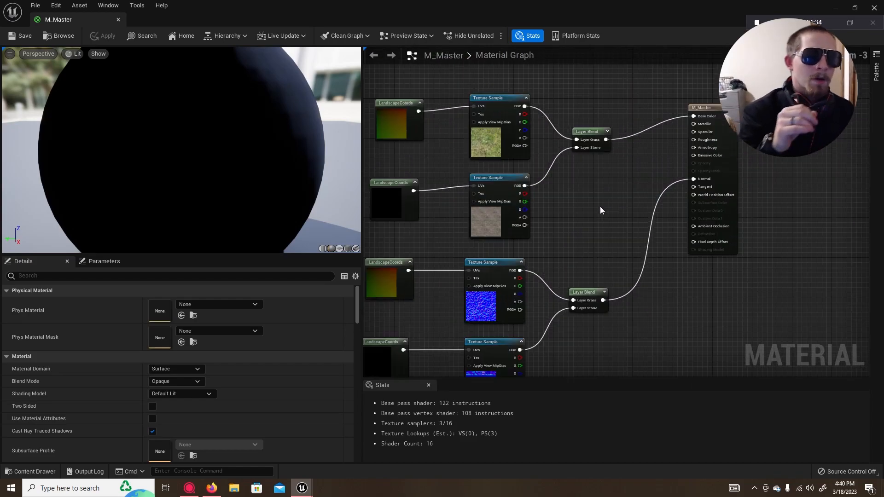
right_drag(619, 181, 443, 191)
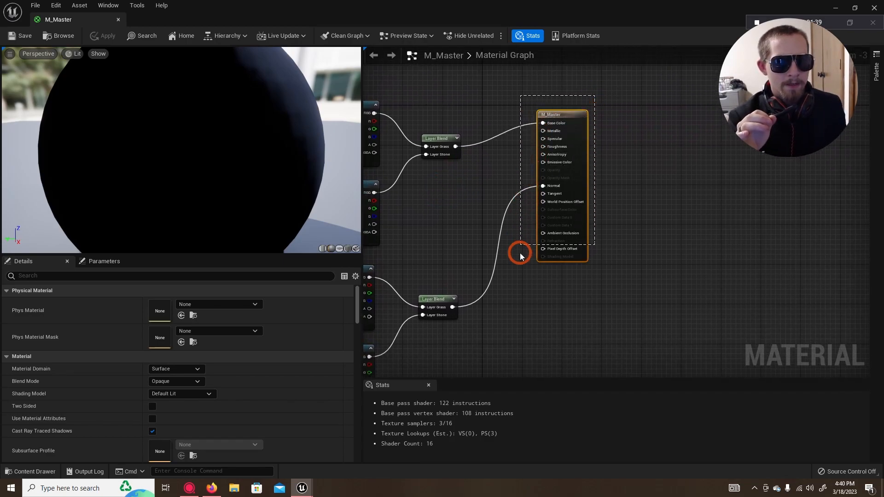
drag(520, 289, 519, 288)
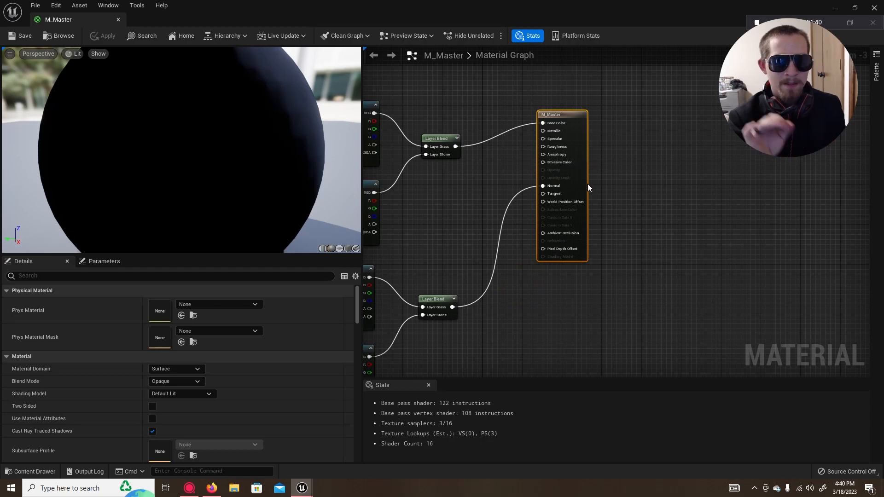
right_drag(459, 206, 560, 222)
click(555, 224)
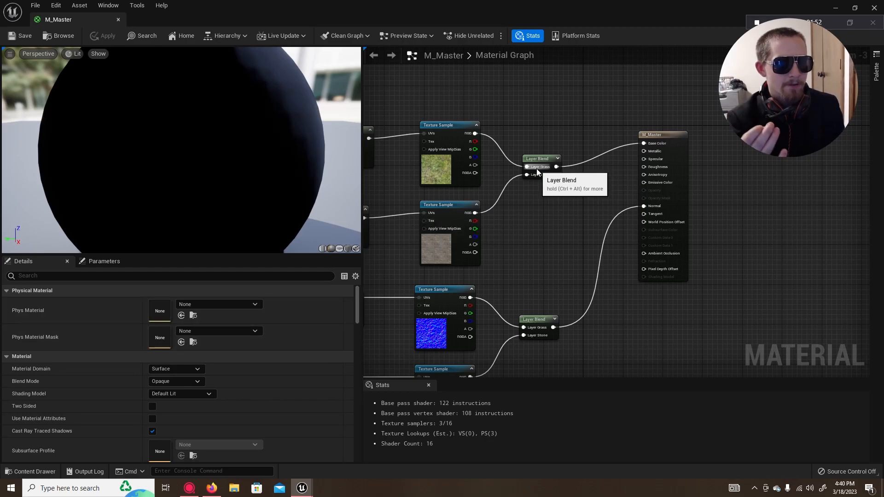
Step: Add a third layer to the Layer Blend node that feeds Base Color
scroll(537, 169, up, 3)
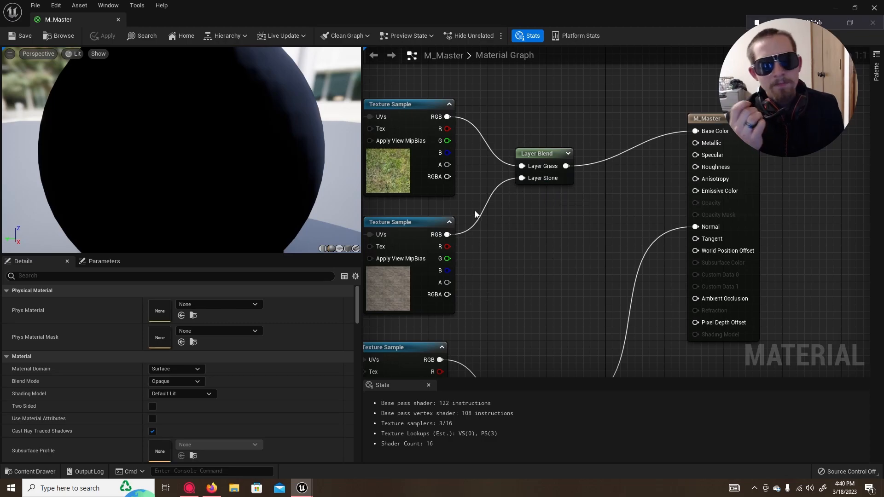
click(539, 166)
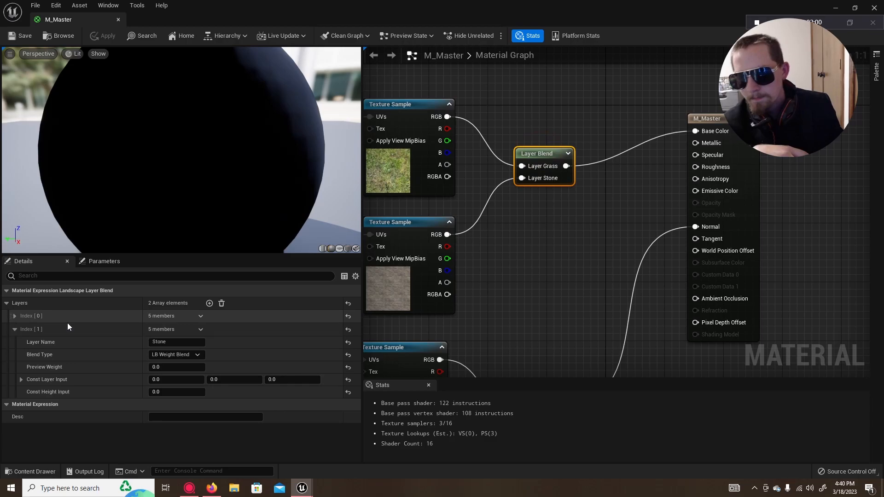
click(209, 303)
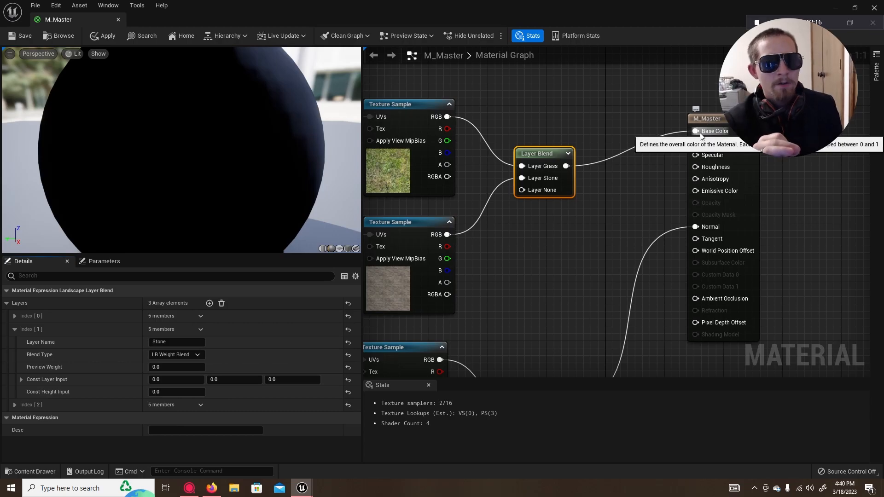
Step: Inspect the properties of the grass Texture Sample node that feeds the Base Color blend
right_drag(515, 257, 666, 257)
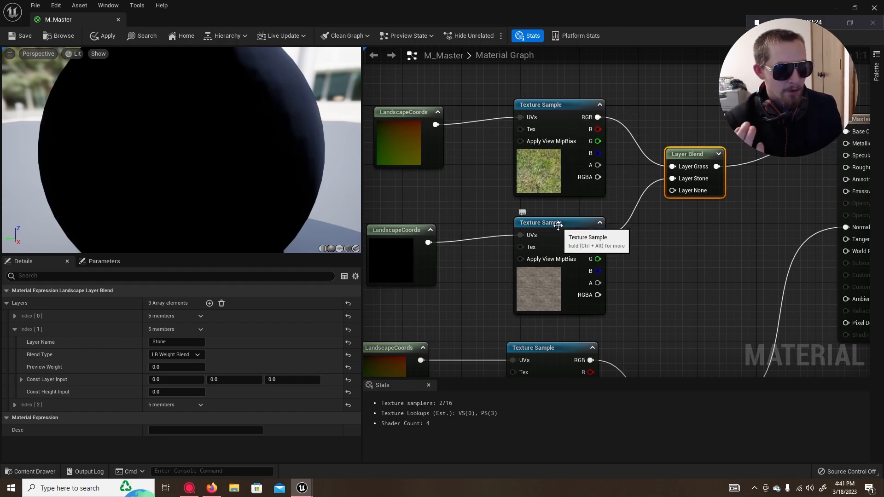
click(551, 116)
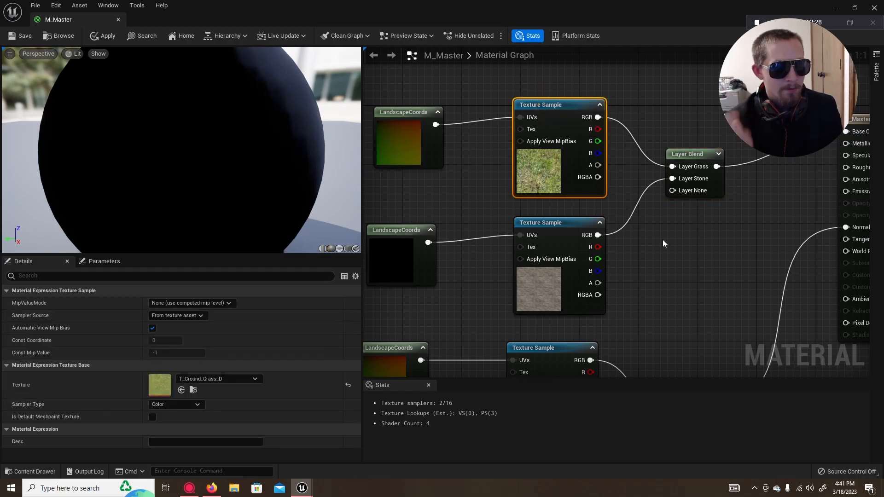
right_drag(665, 249, 639, 327)
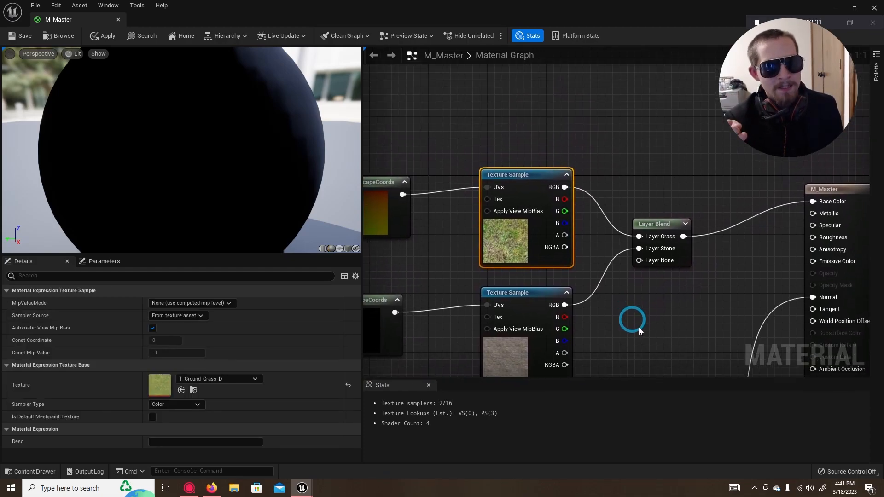
right_click(645, 122)
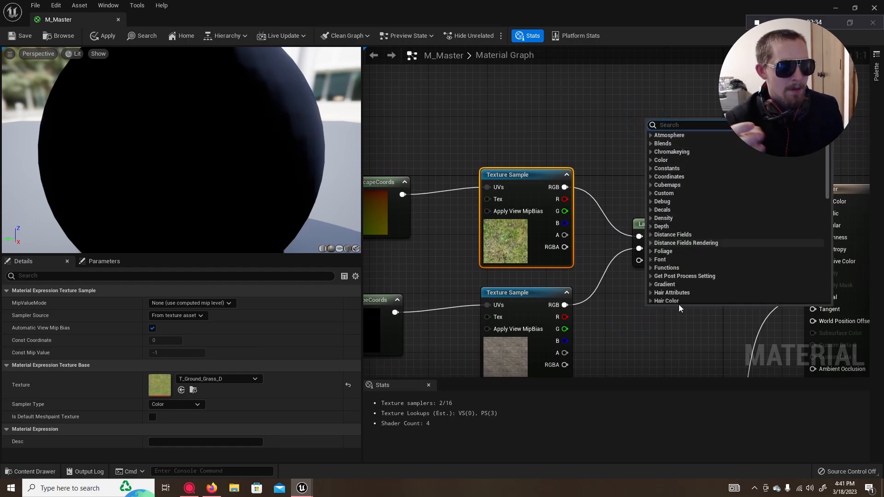
click(685, 128)
text(t)
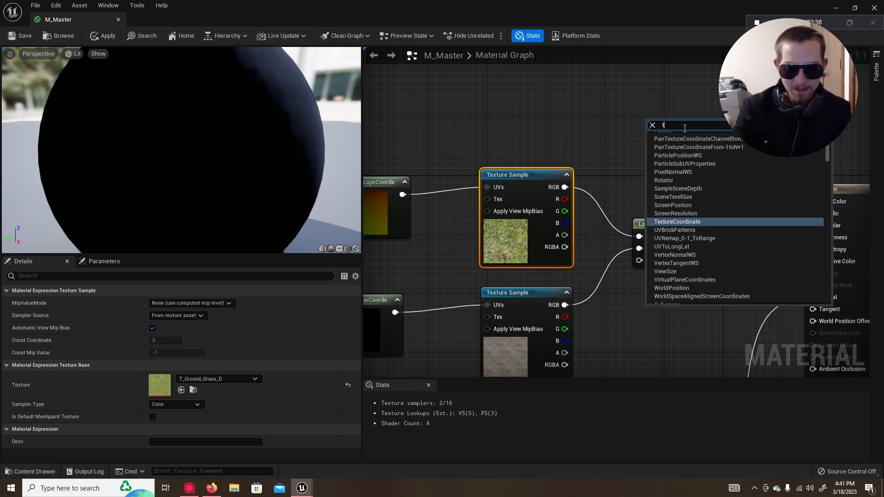
text(ex)
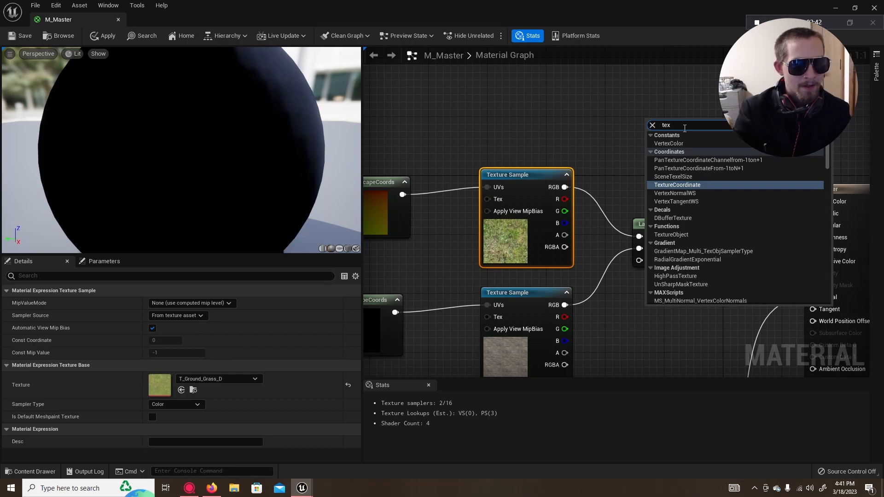
key(BackSpace)
key(BackSpace)
key(BackSpace)
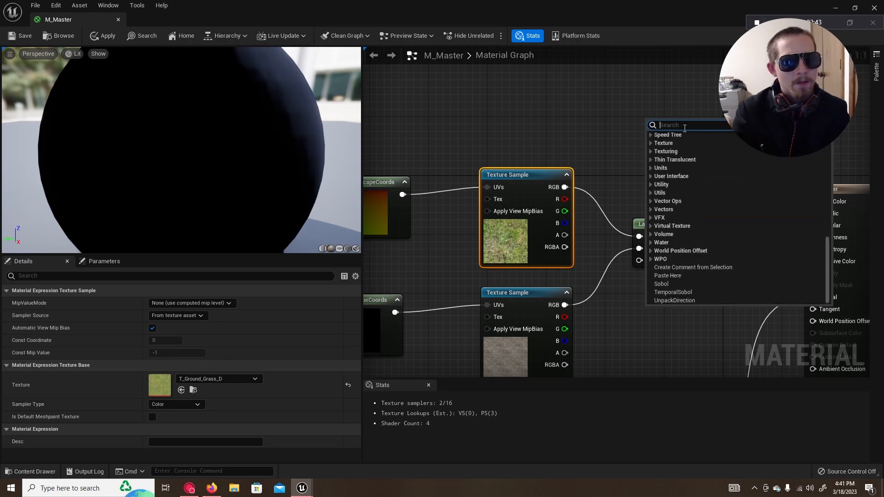
click(612, 134)
Step: Examine the grass and stone LandscapeCoords and Texture Sample chains and the input pins of the M_Master output node
drag(564, 114, 669, 148)
mouse_move(601, 127)
right_down()
mouse_move(622, 140)
mouse_move(677, 89)
right_up()
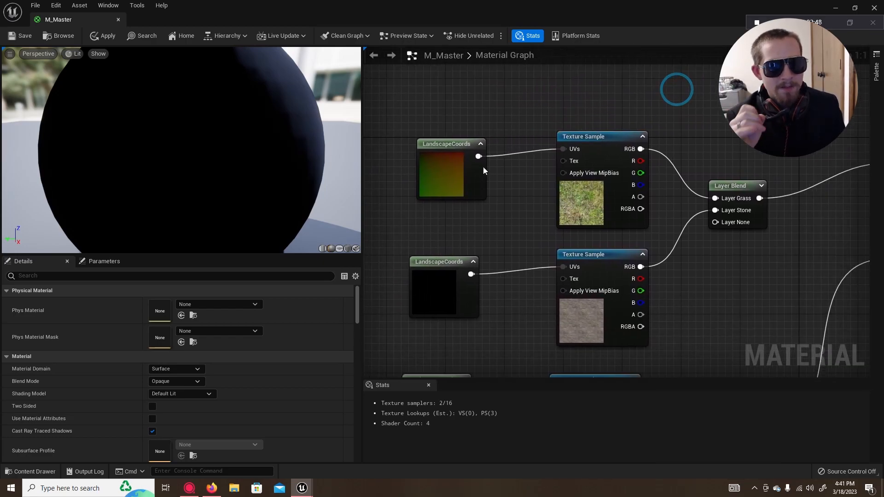
drag(554, 151, 560, 153)
right_drag(798, 116, 474, 78)
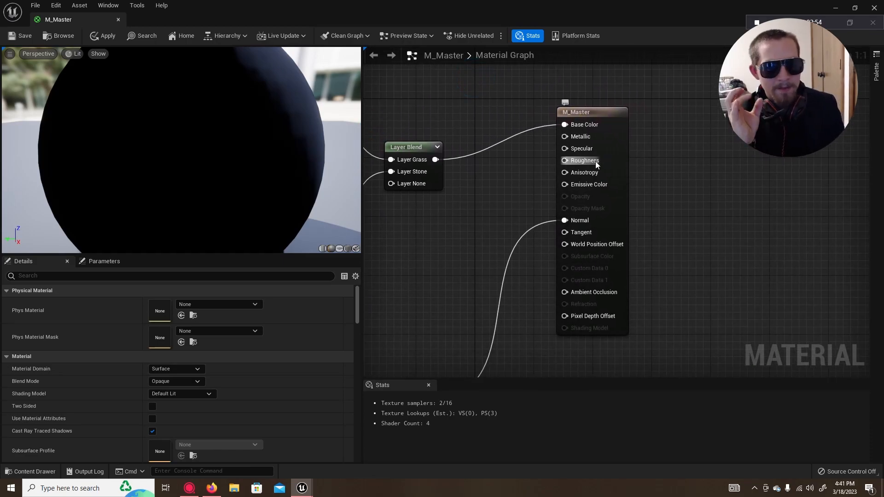
Step: Browse the available texture assets for the grass Texture Sample that feeds the Base Color blend
right_drag(489, 220, 749, 216)
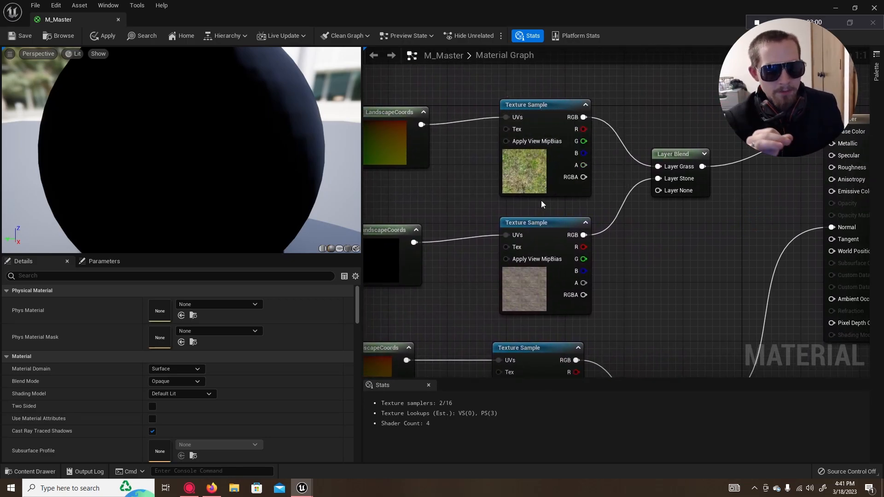
click(537, 102)
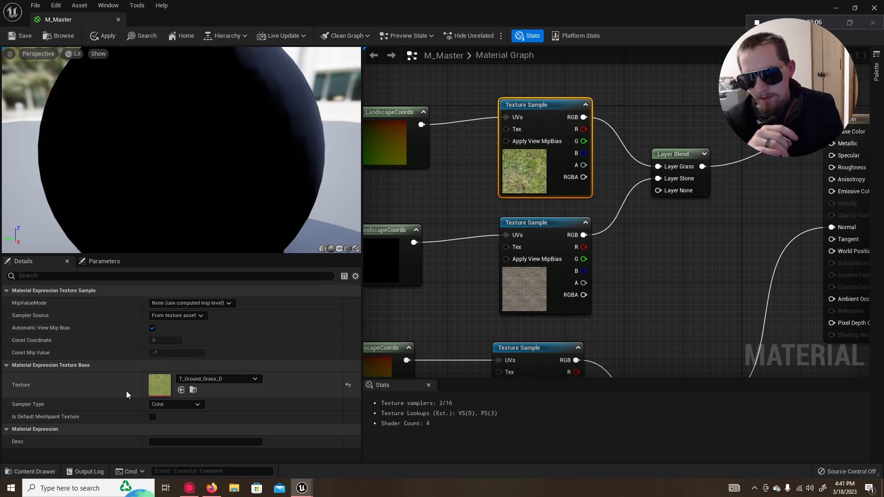
click(247, 377)
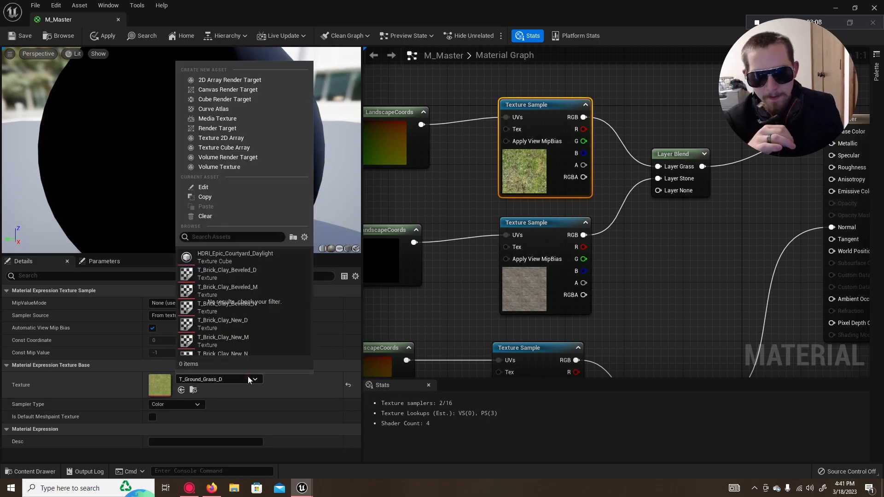
scroll(206, 259, up, 6)
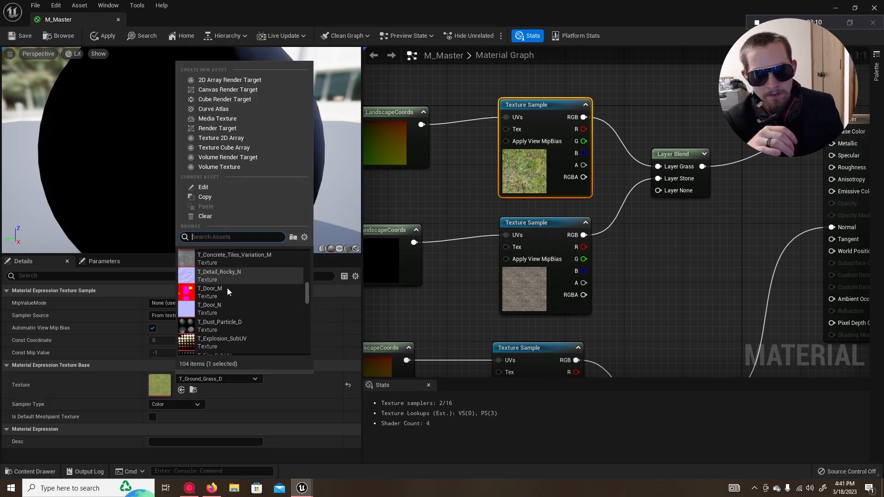
scroll(227, 288, up, 3)
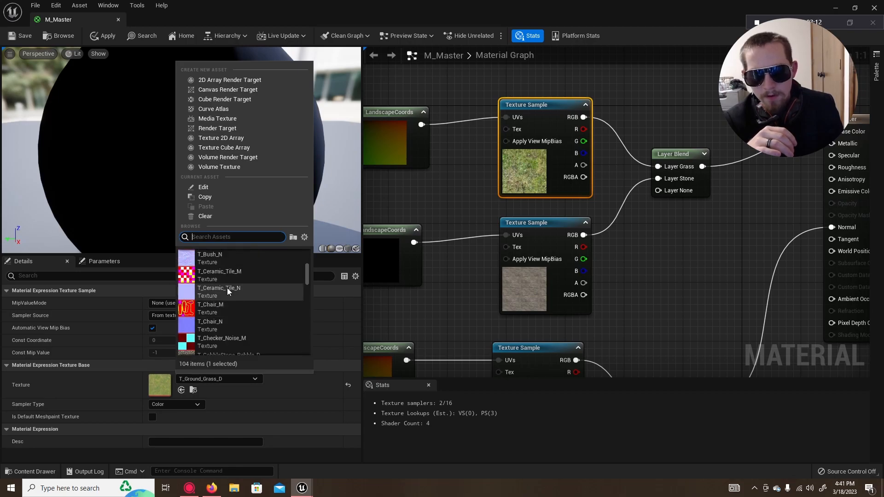
scroll(228, 289, down, 8)
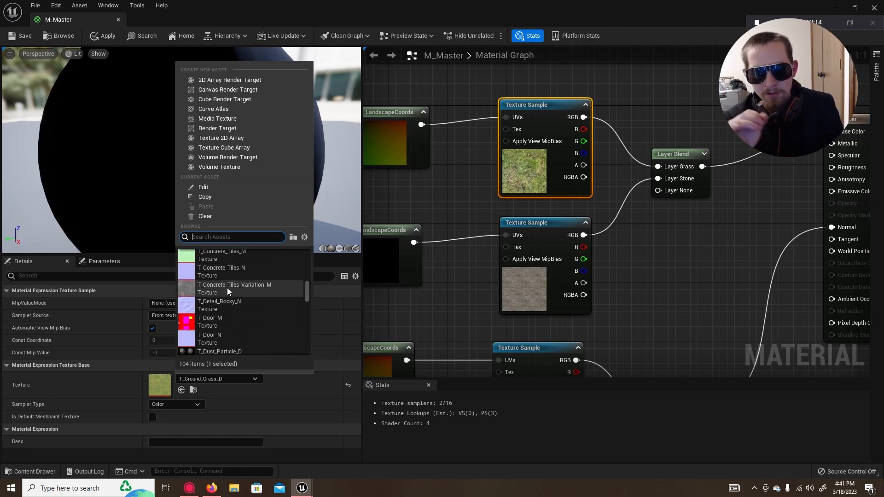
scroll(228, 289, down, 3)
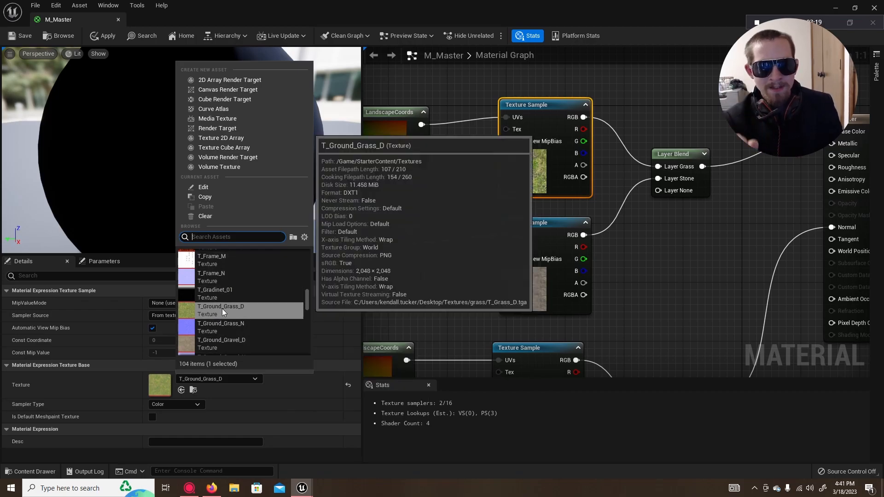
click(117, 320)
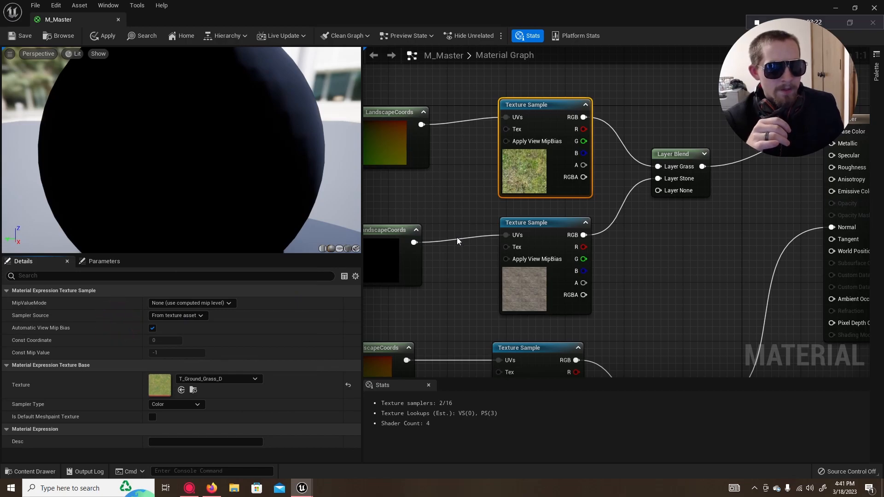
Step: Examine the grass and stone normal-map Texture Sample chains and the Layer Blend node they feed
right_drag(457, 238, 459, 191)
click(639, 200)
right_drag(642, 283, 663, 131)
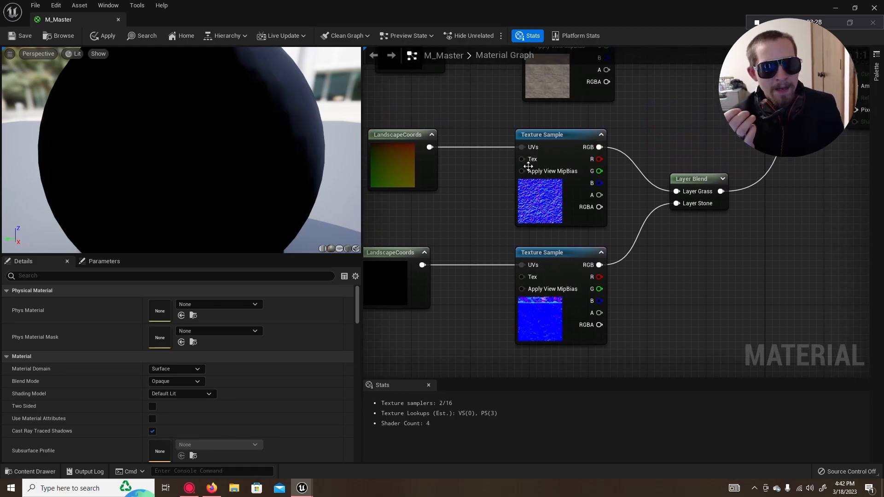
mouse_move(695, 75)
right_down()
mouse_move(681, 339)
mouse_move(708, 143)
mouse_move(696, 81)
right_up()
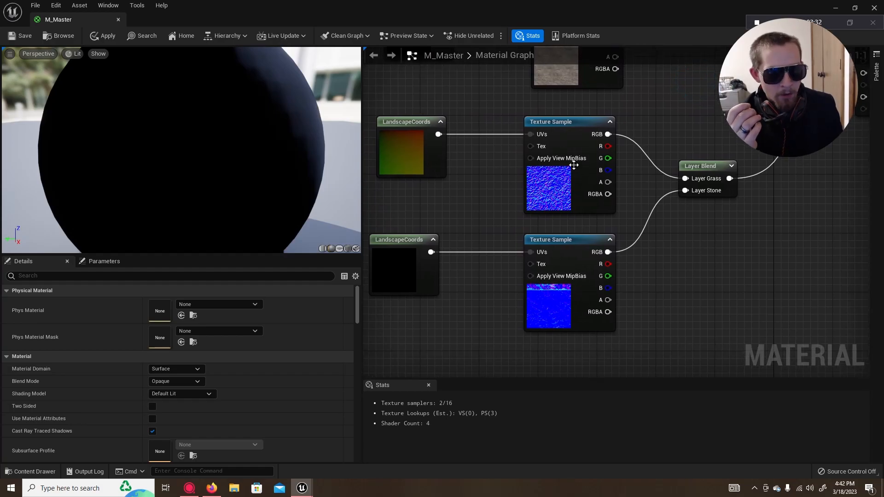
Step: Duplicate the grass and stone color Texture Sample nodes and place the copies above the Base Color Layer Blend
right_drag(685, 83, 659, 347)
scroll(607, 208, down, 3)
mouse_move(632, 259)
right_down()
mouse_move(631, 224)
mouse_move(633, 251)
right_up()
drag(580, 215, 537, 287)
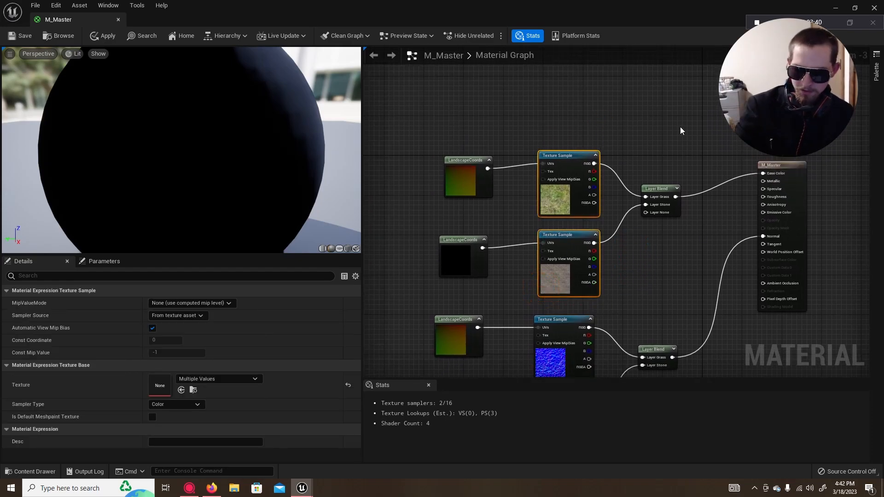
key(ctrl+c)
key(ctrl+v)
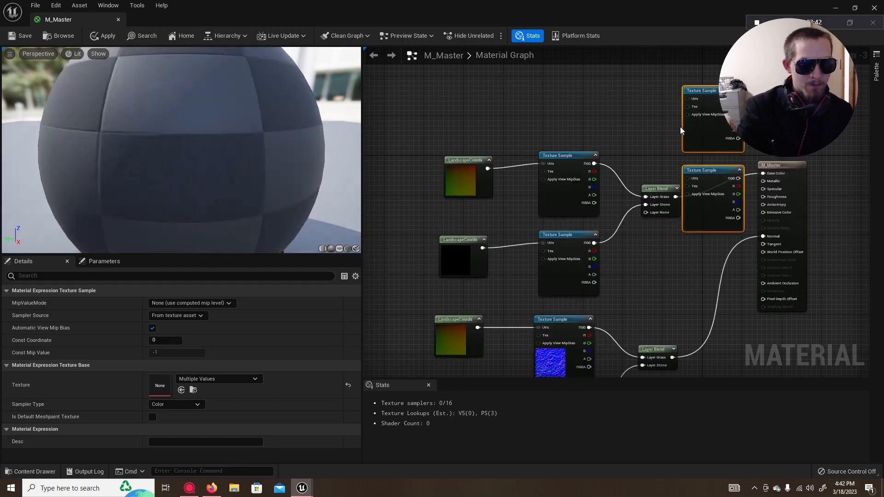
drag(714, 89, 660, 71)
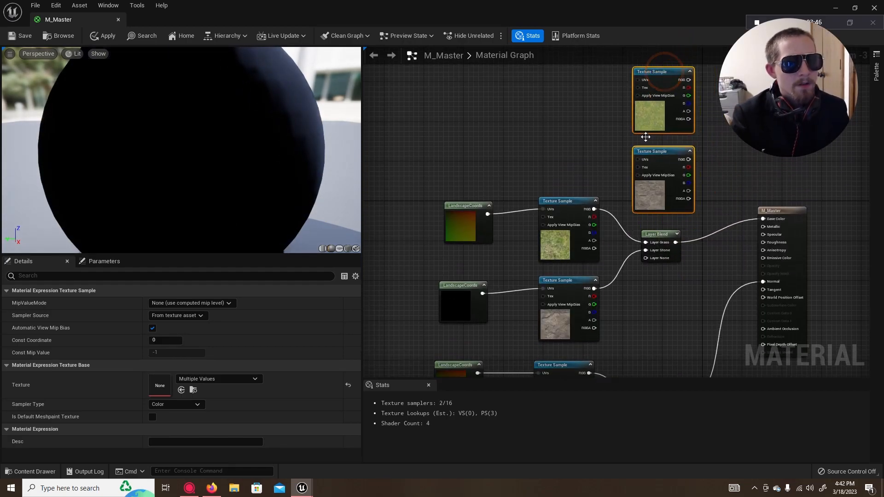
Step: Inspect the texture assigned to each duplicated Texture Sample and delete both copies
click(642, 112)
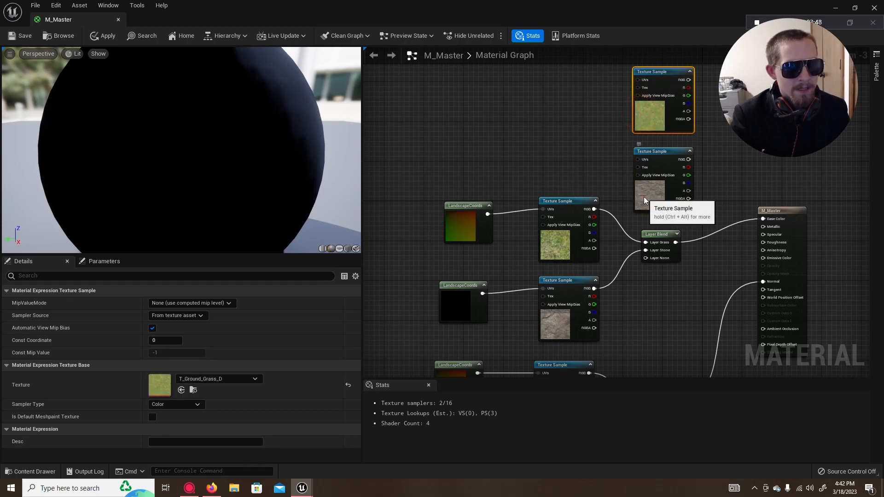
click(647, 199)
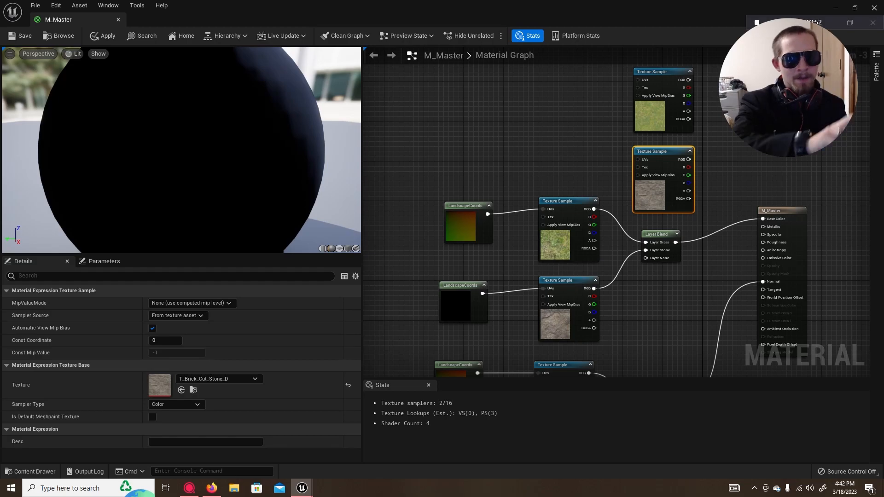
drag(718, 81, 629, 187)
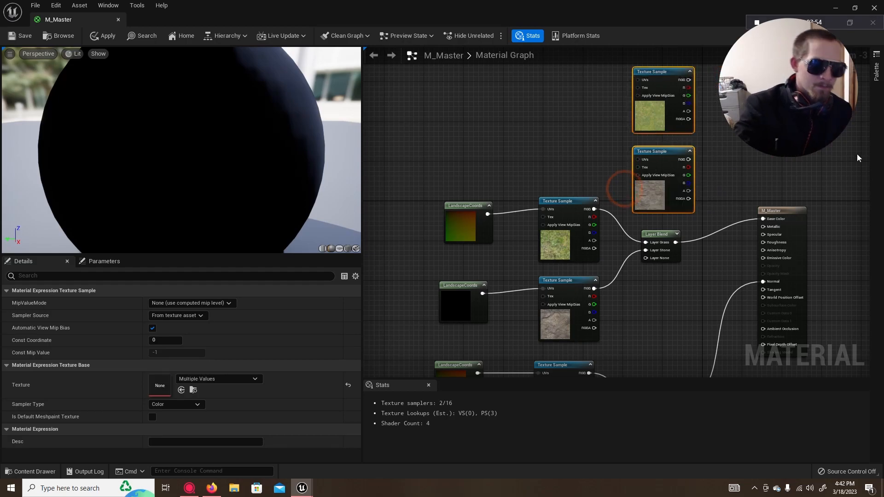
key(Delete)
Step: Browse the texture choices for the grass normal-map Texture Sample in the Normal chain
right_drag(634, 206, 682, 28)
right_drag(648, 241, 634, 194)
scroll(634, 194, up, 3)
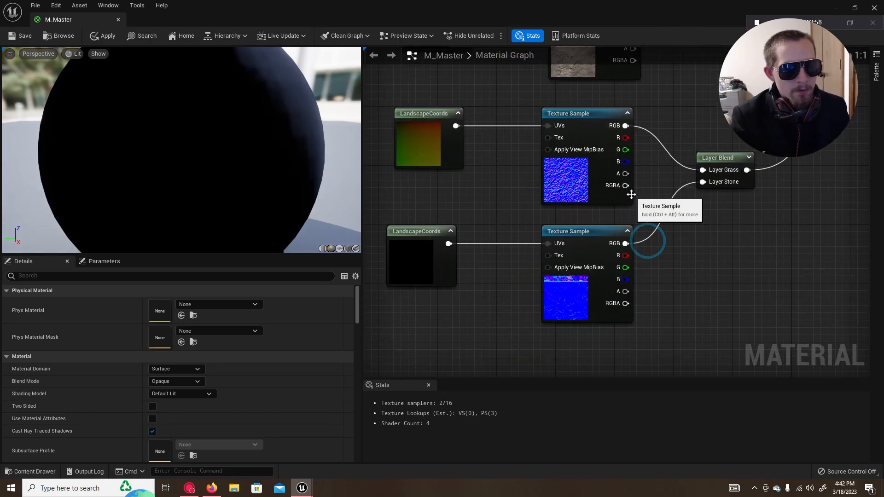
click(576, 116)
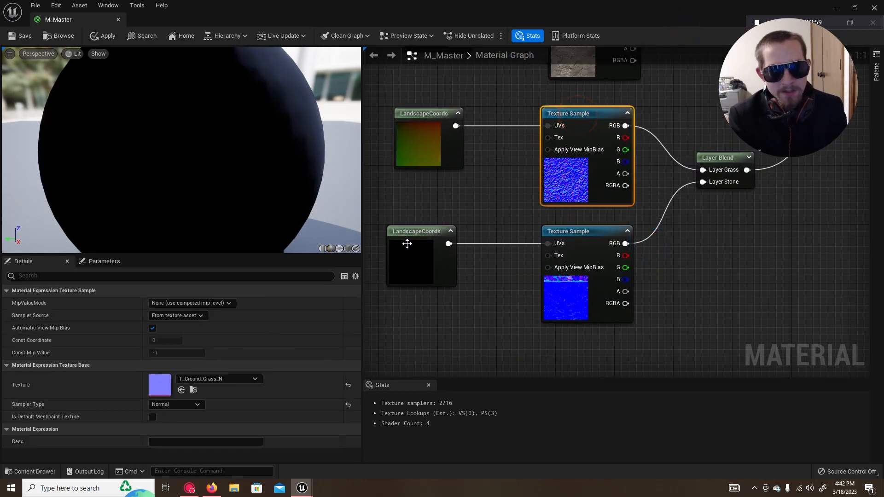
click(211, 379)
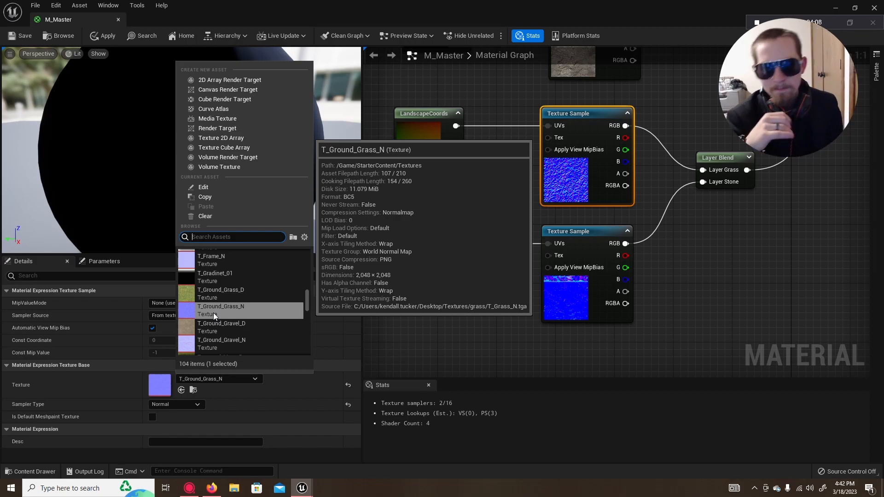
click(420, 330)
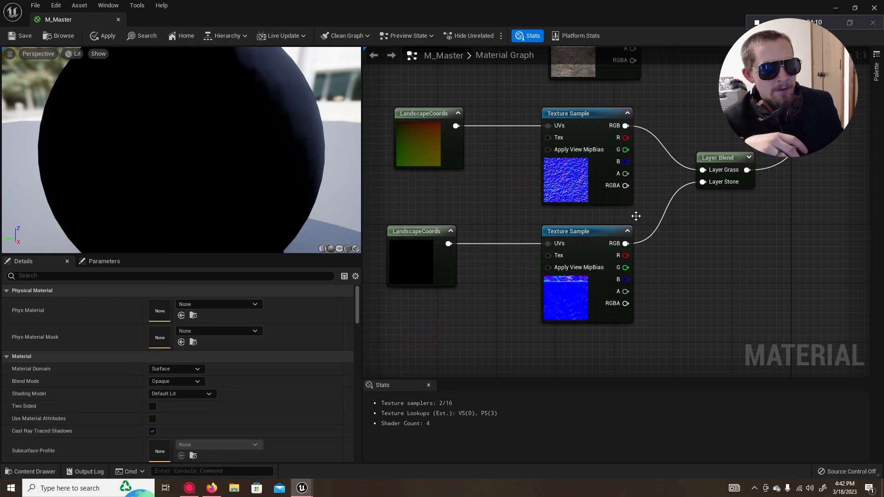
Step: Compare the layers of the Base Color and Normal Layer Blend nodes and their connections to the M_Master output
right_drag(665, 188, 505, 258)
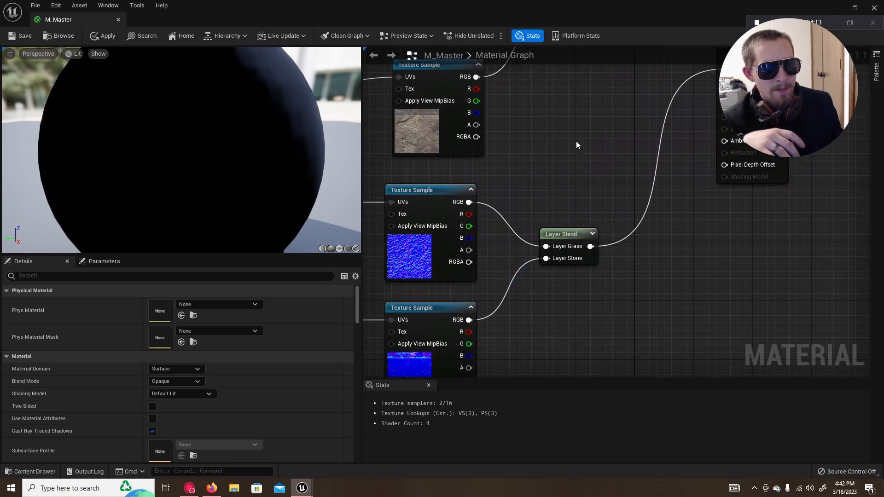
right_drag(575, 141, 563, 267)
click(559, 119)
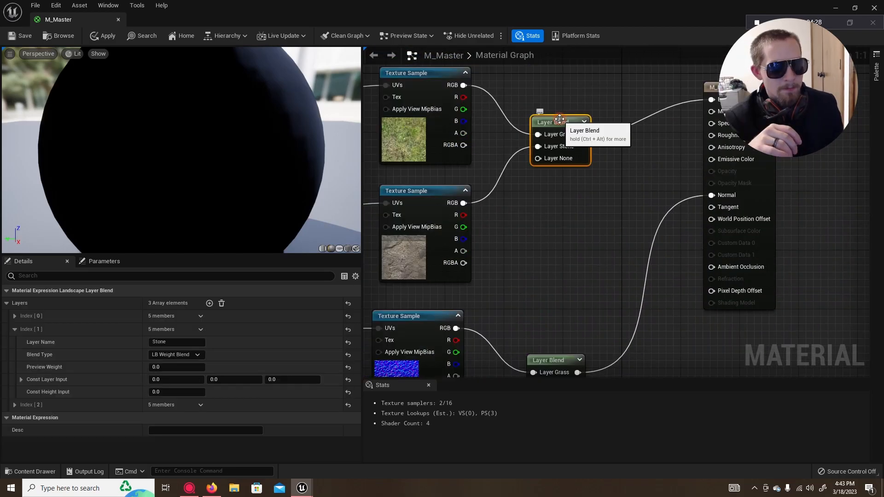
right_drag(579, 312, 593, 168)
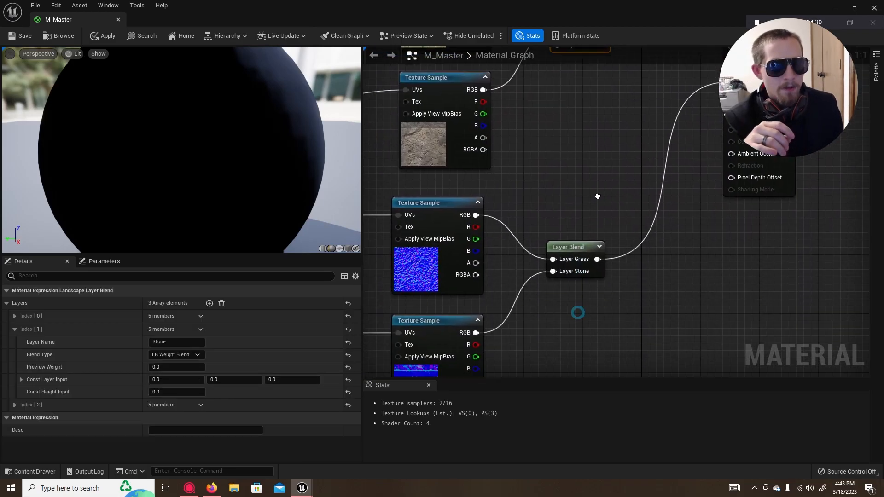
right_drag(554, 333, 696, 286)
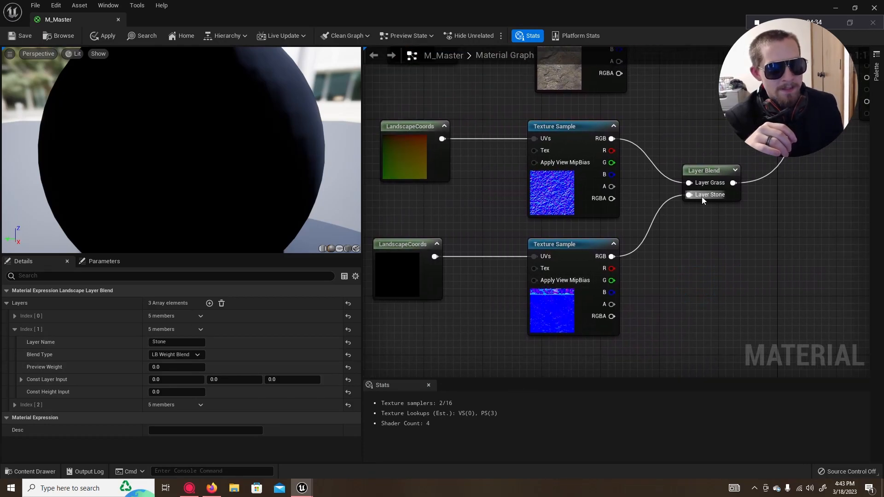
right_drag(722, 175, 522, 318)
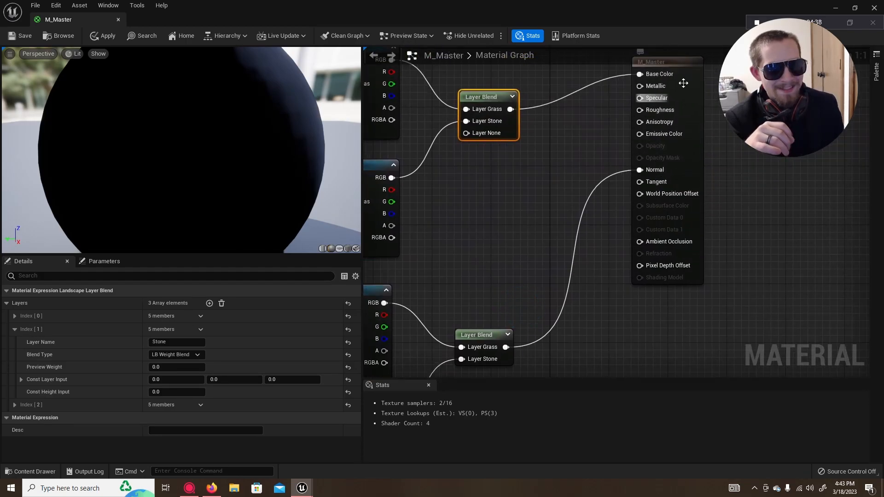
right_drag(505, 250, 645, 194)
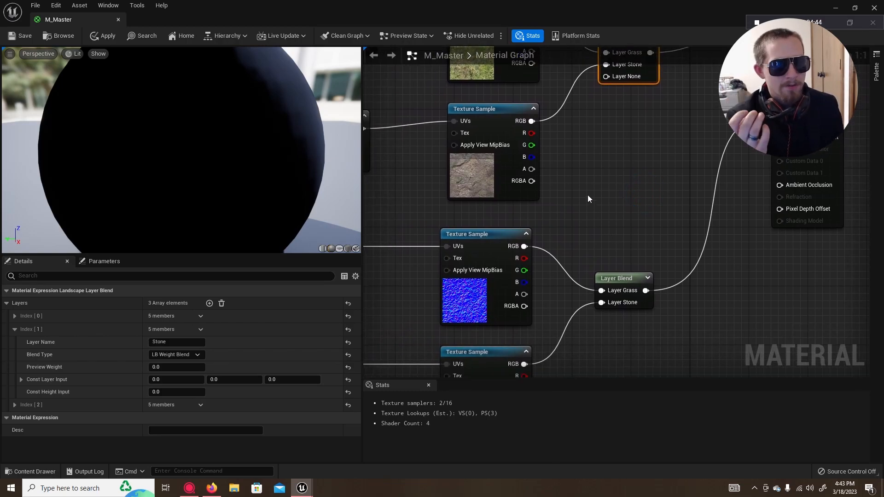
Step: Inspect the mapping settings of the grass normal map's LandscapeCoords node and nudge the node slightly left in the graph
right_drag(583, 226, 823, 140)
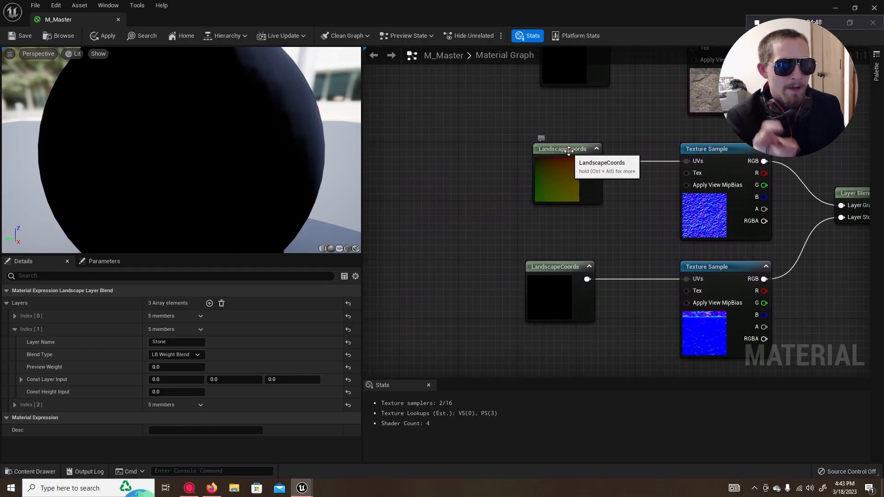
click(573, 156)
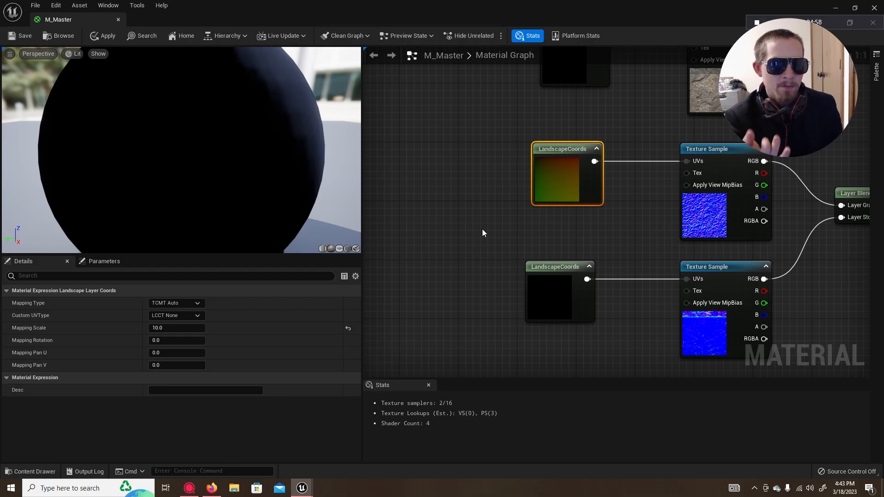
right_drag(574, 236, 552, 219)
drag(570, 135, 554, 137)
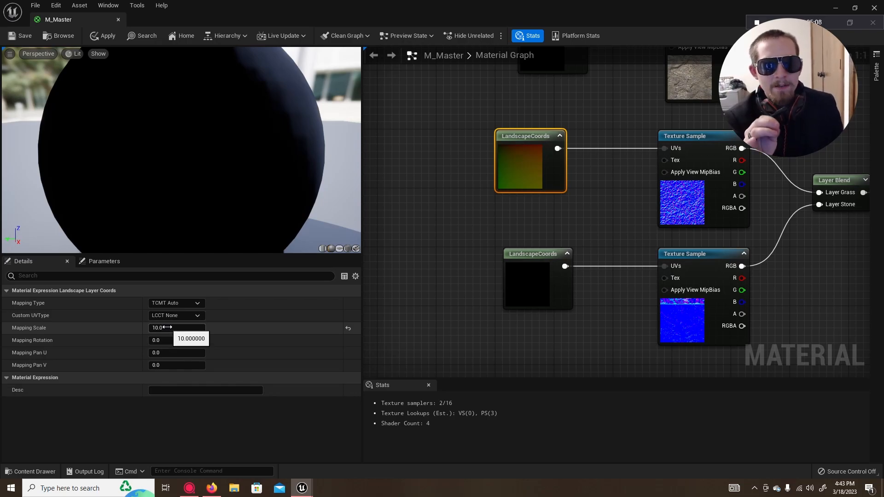
Step: Set the Mapping Scale of the stone normal map's LandscapeCoords node to 10
click(537, 254)
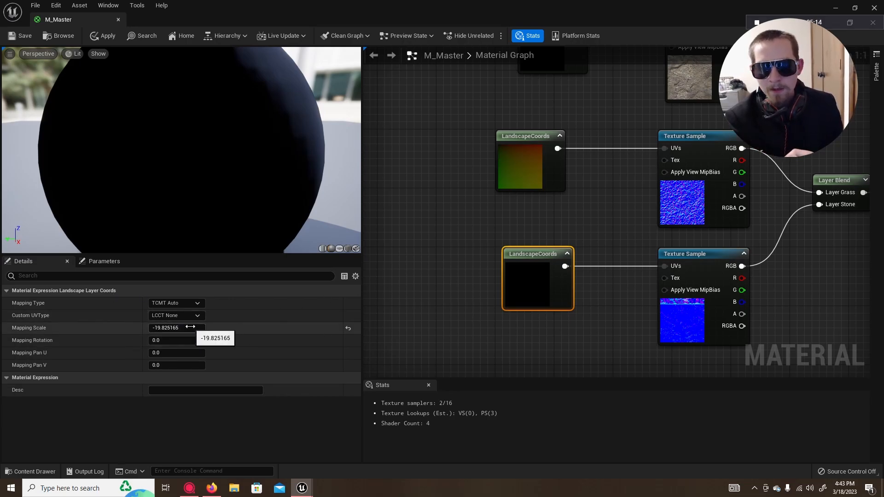
click(191, 328)
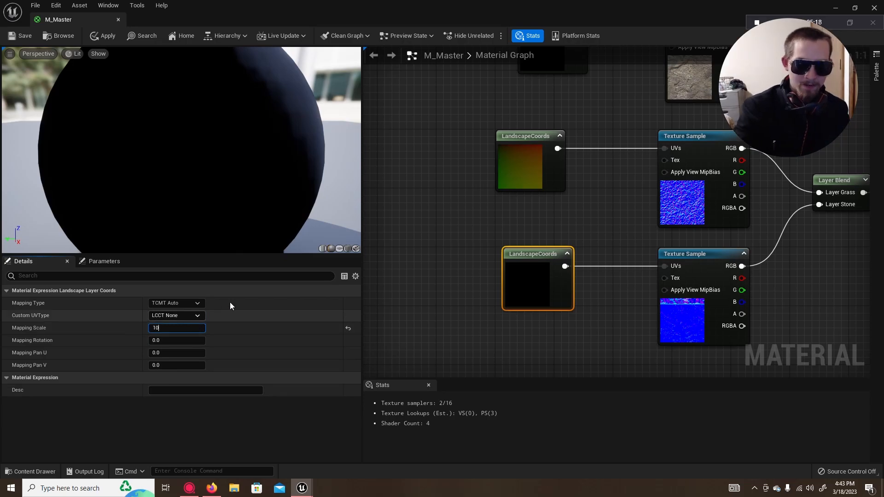
click(418, 259)
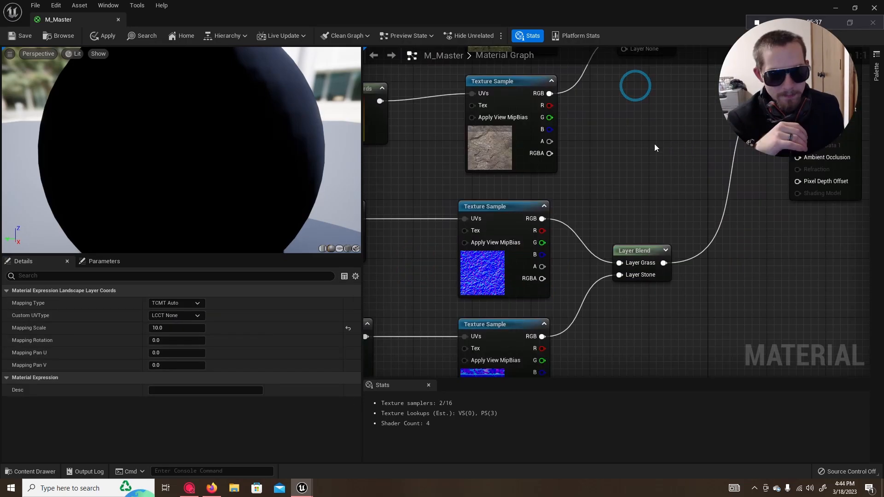
Step: Review the whole M_Master graph, from the four LandscapeCoords nodes through both Layer Blend nodes to the output
scroll(655, 169, down, 2)
right_drag(662, 303, 657, 324)
scroll(657, 324, down, 3)
right_drag(649, 279, 604, 250)
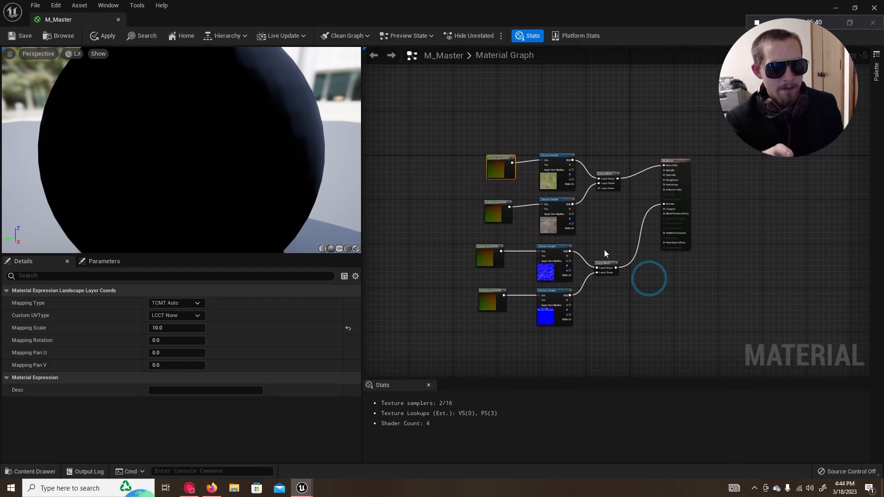
scroll(604, 249, up, 2)
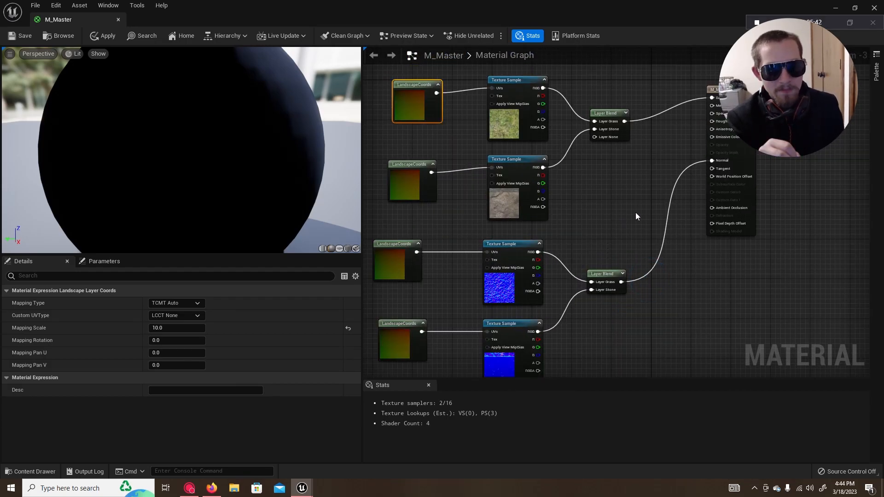
right_drag(623, 210, 614, 202)
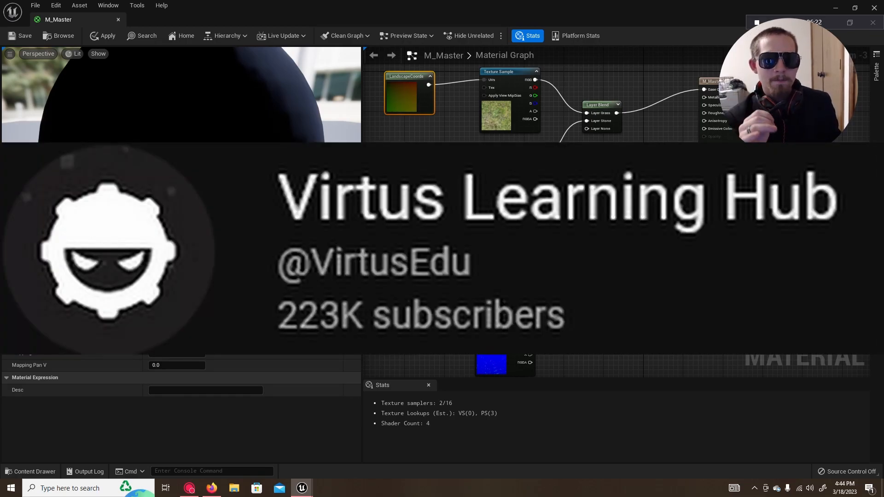
right_drag(577, 218, 613, 213)
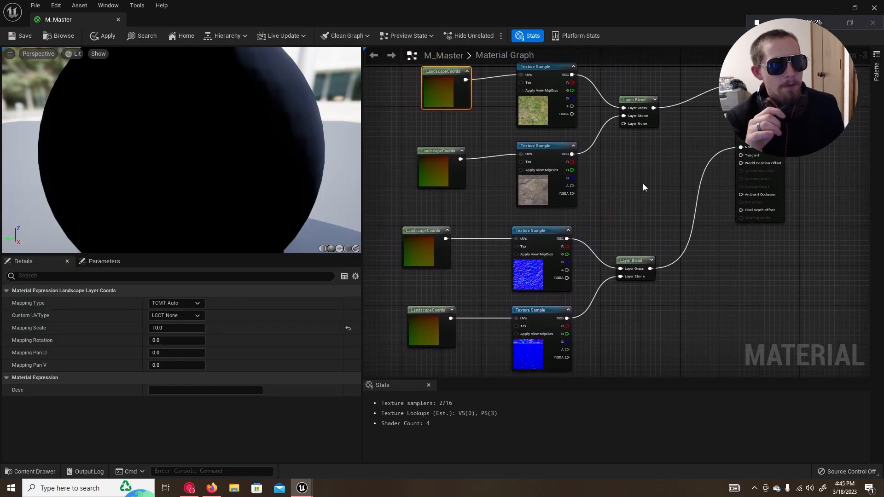
Step: Save the M_Master material, then restore and narrow its editor window and set it aside to uncover the level viewport
click(16, 37)
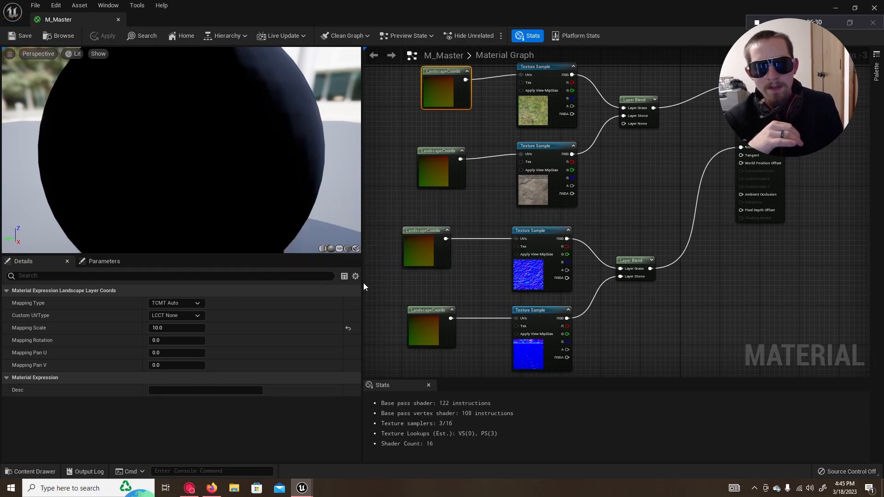
click(858, 9)
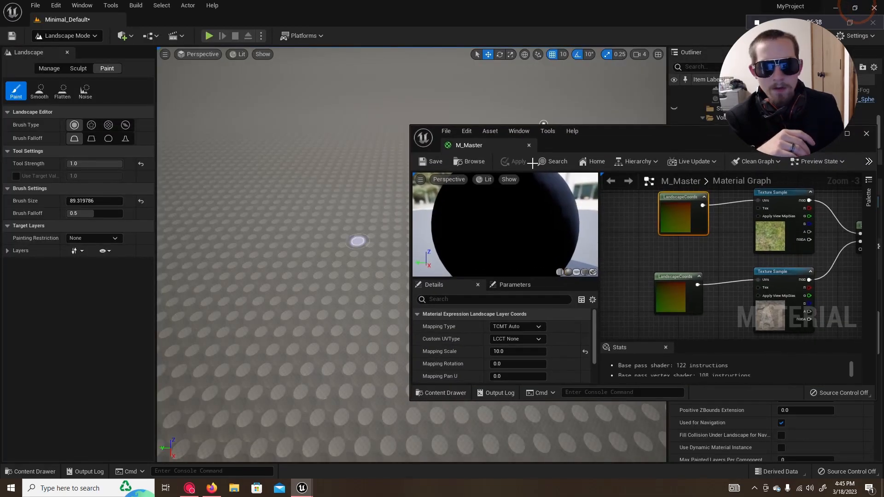
drag(701, 139, 558, 125)
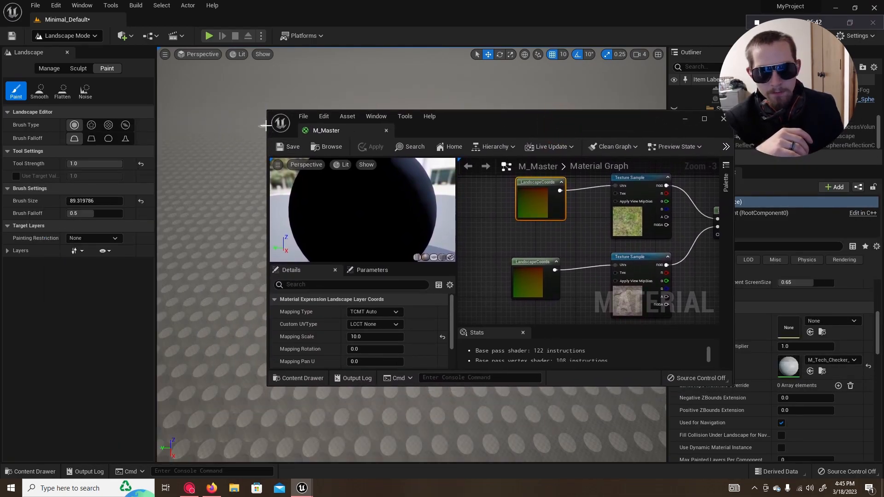
drag(267, 127, 431, 129)
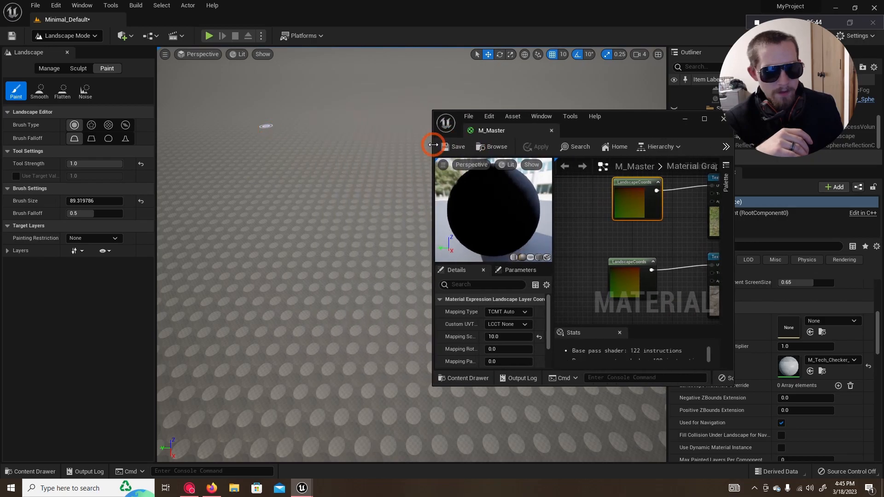
drag(645, 119, 799, 102)
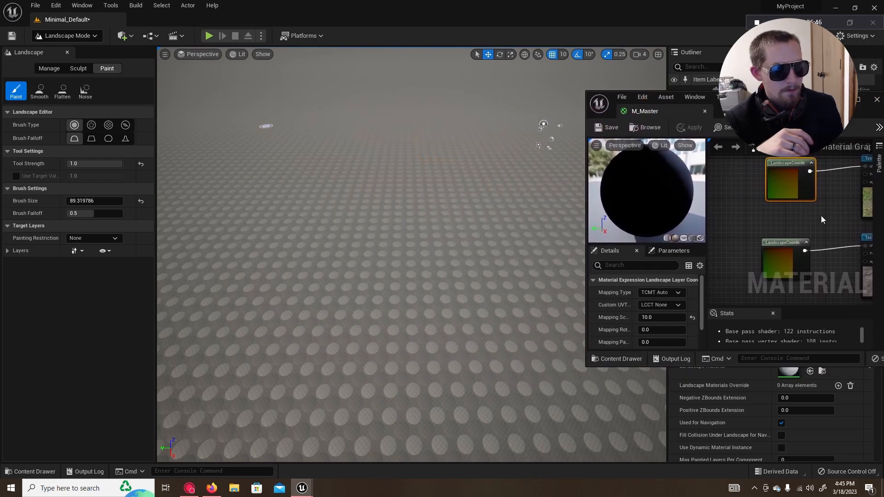
Step: Fit the whole M_Master graph in view, expand the landscape paint layers, and move the material window clear of the Landscape Material setting
scroll(821, 212, down, 4)
click(789, 221)
right_drag(789, 221, 726, 187)
click(396, 256)
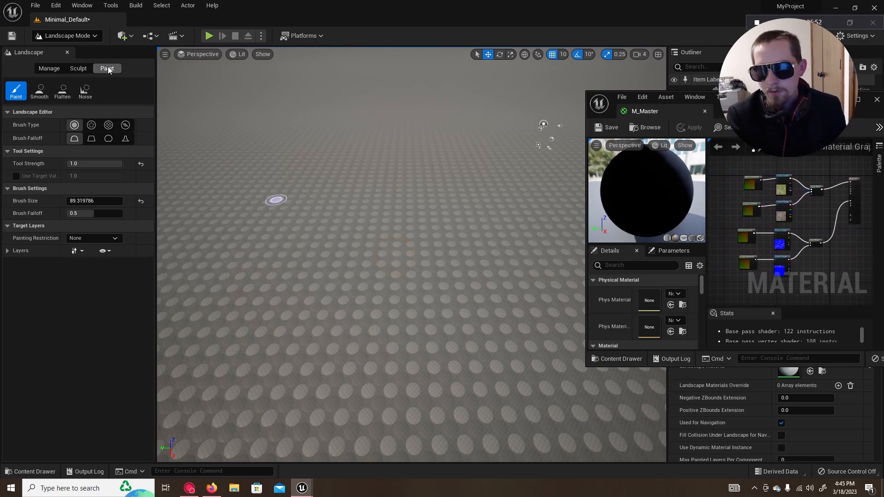
click(7, 251)
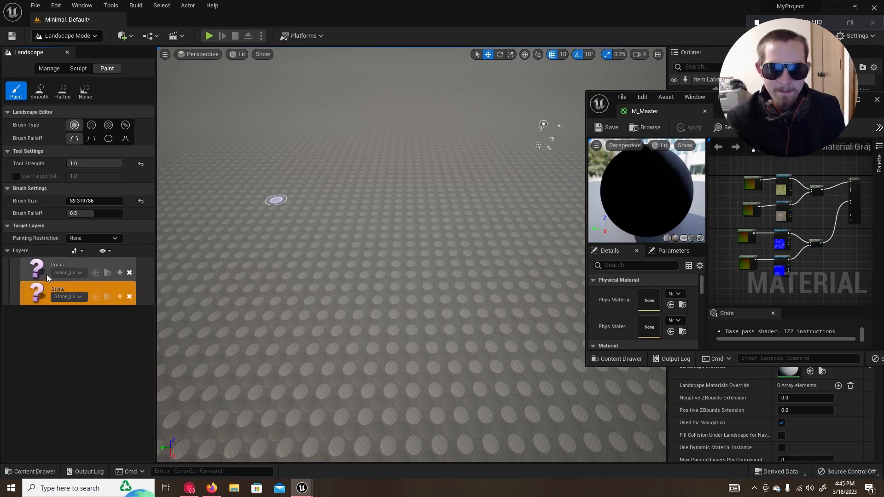
drag(779, 104, 782, 53)
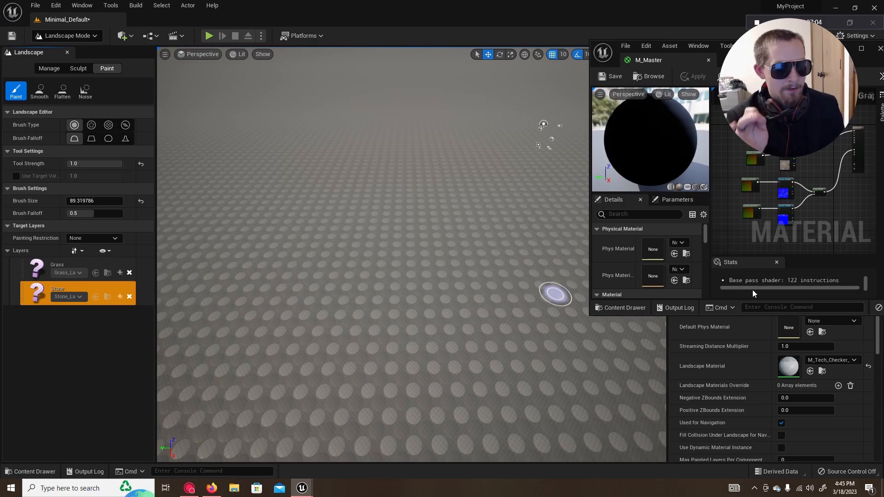
Step: Search for M_M and assign the M_Master material as the Landscape Material
click(845, 363)
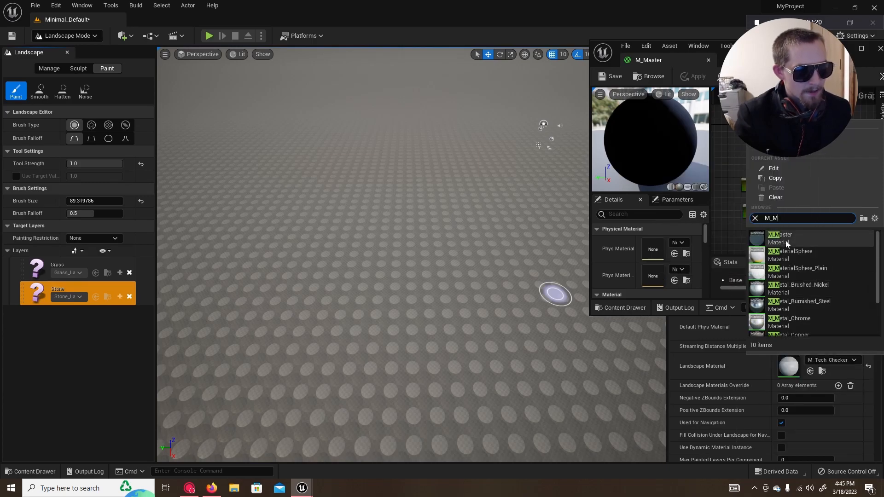
click(784, 238)
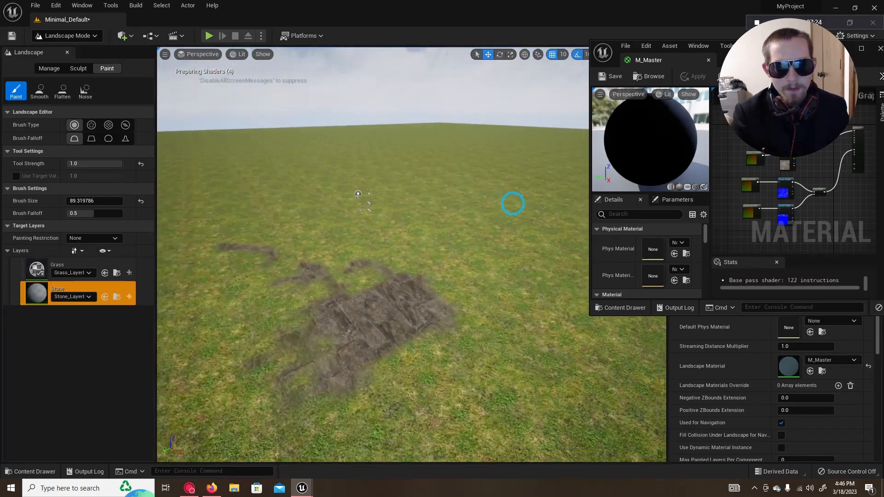
right_drag(513, 203, 428, 235)
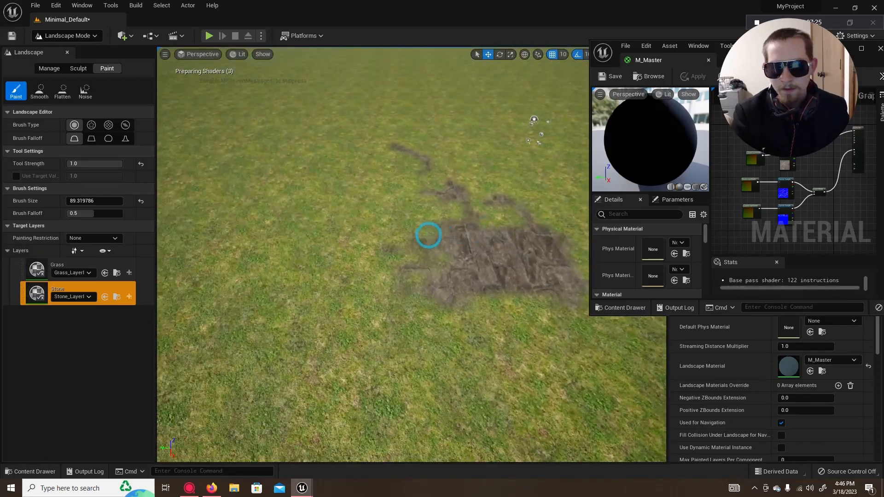
Step: Make Stone the active paint layer and set the brush size to about 248.68 and the falloff to about 0.396
click(38, 274)
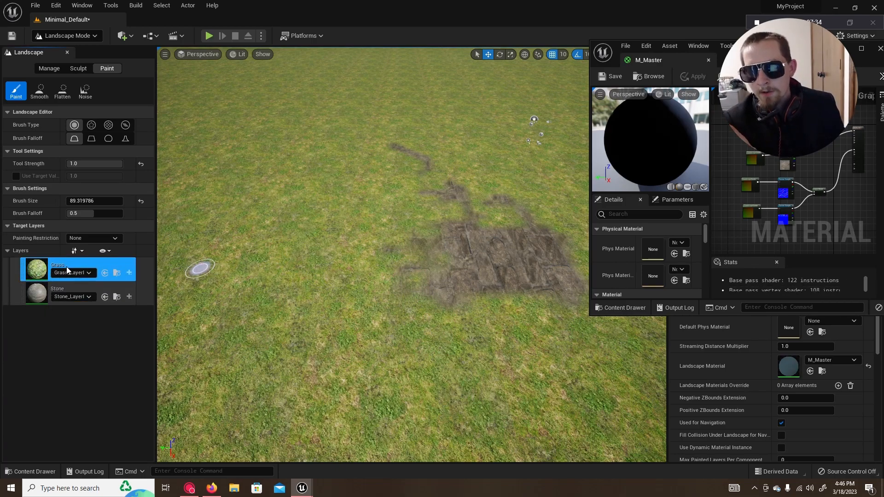
click(128, 274)
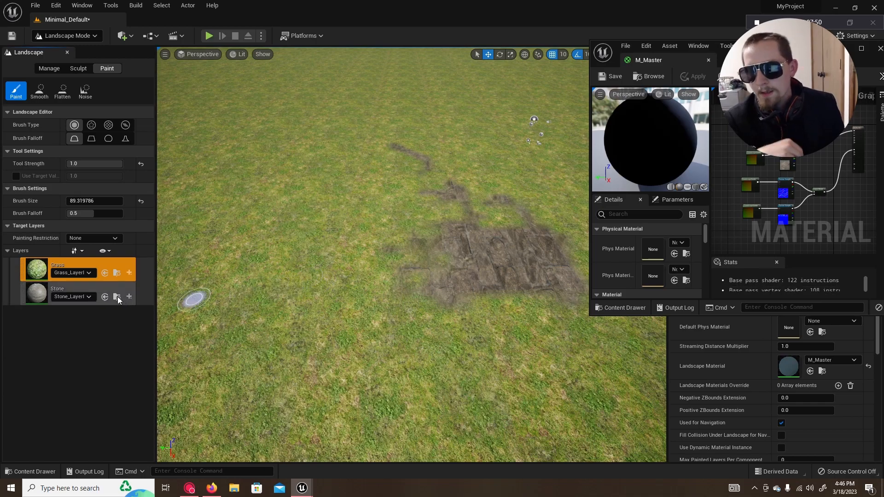
click(36, 292)
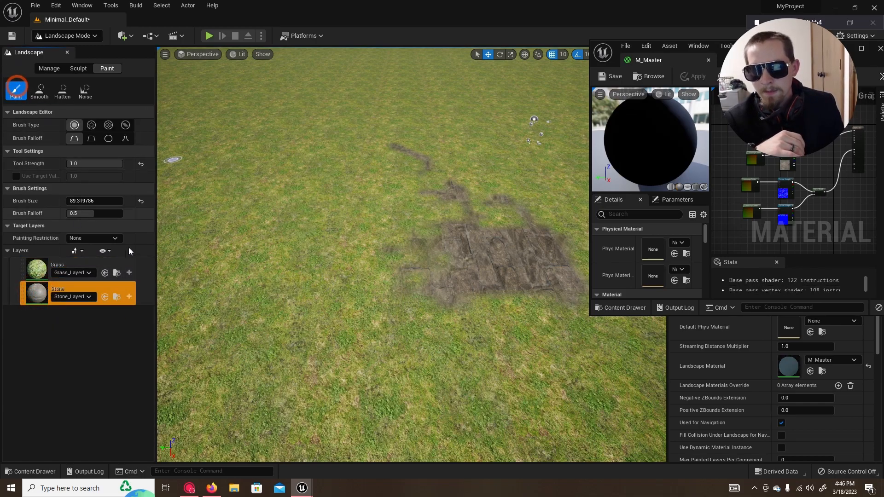
click(94, 164)
drag(97, 214, 84, 203)
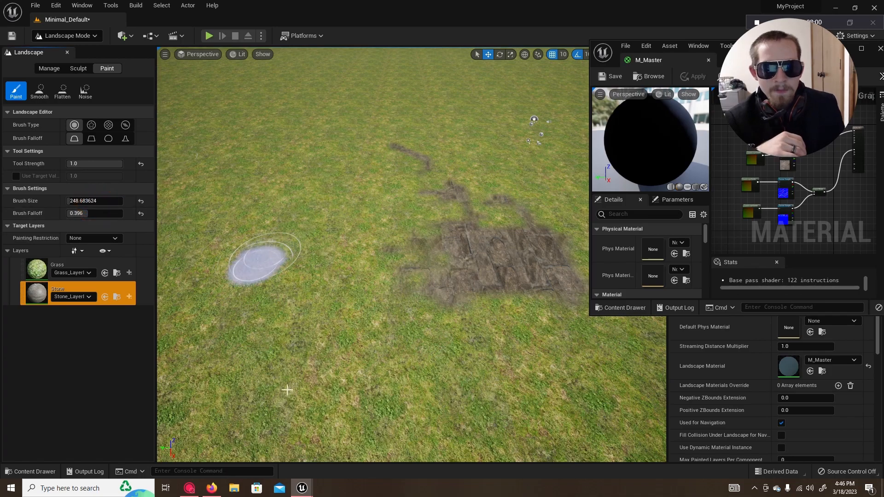
Step: Paint broad patches of the Stone layer across the grass landscape and look at the blended surface up close
mouse_move(363, 193)
mouse_down()
mouse_move(278, 229)
mouse_move(357, 284)
mouse_move(274, 336)
mouse_move(325, 441)
mouse_move(523, 436)
mouse_move(512, 374)
mouse_up()
scroll(478, 372, down, 3)
scroll(431, 388, up, 8)
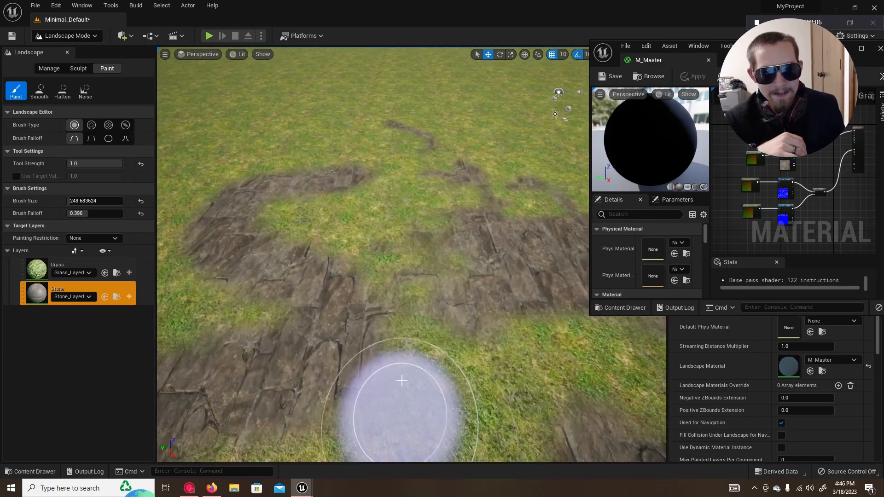
mouse_move(417, 336)
right_down()
mouse_move(472, 321)
mouse_move(326, 302)
mouse_move(300, 316)
mouse_move(469, 326)
right_up()
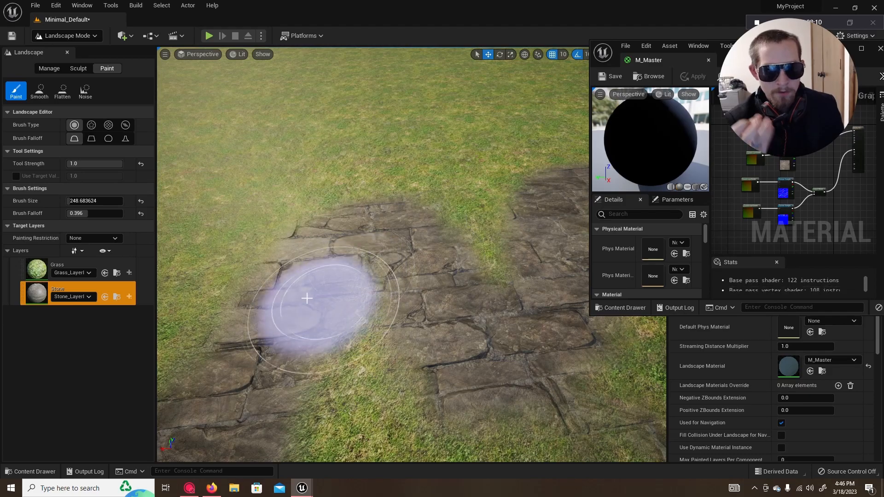
drag(404, 223, 528, 247)
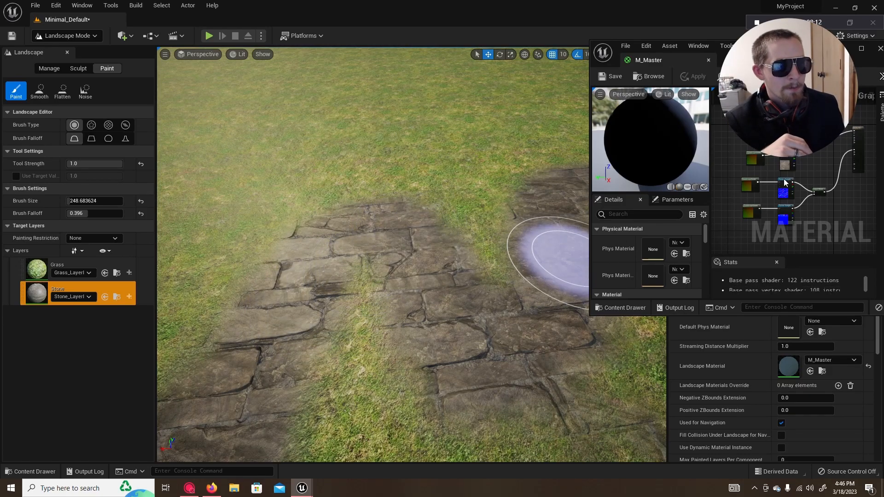
Step: Maximize the M_Master editor and inspect the mapping settings of the grass normal map's LandscapeCoords node
click(862, 46)
right_drag(475, 186, 545, 291)
scroll(542, 293, up, 5)
right_drag(381, 206, 530, 251)
click(460, 228)
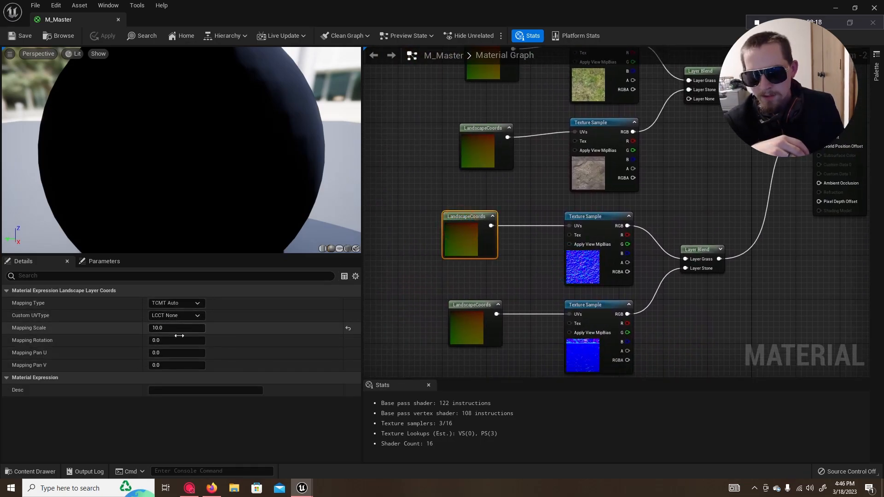